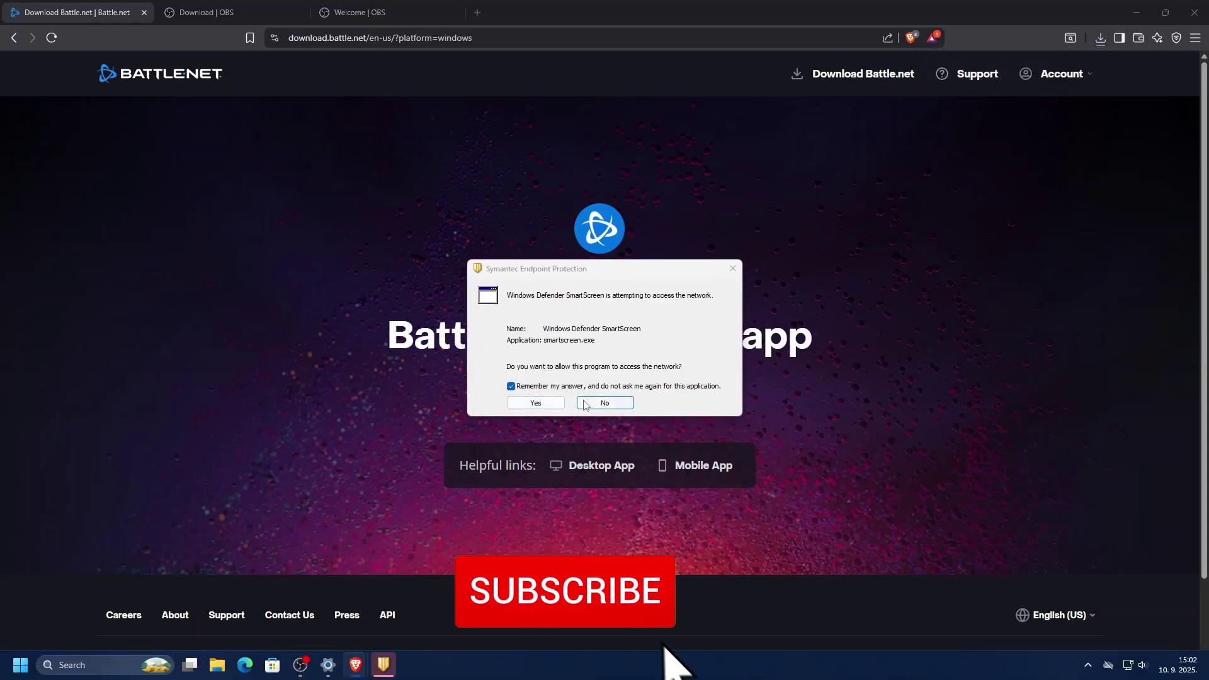
# - Deny Windows Defender SmartScreen network access and launch the downloaded Battle.net-Setup.exe from the browser's download history
pyautogui.click(607, 405)
pyautogui.click(1058, 74)
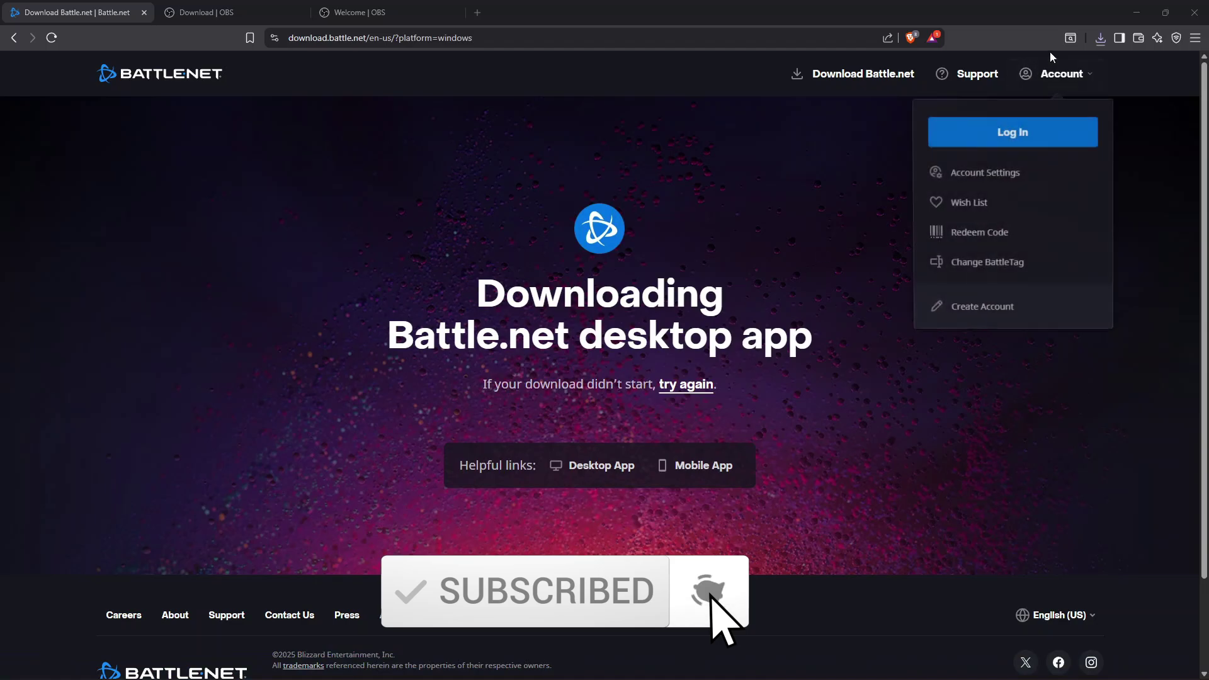
pyautogui.click(1102, 39)
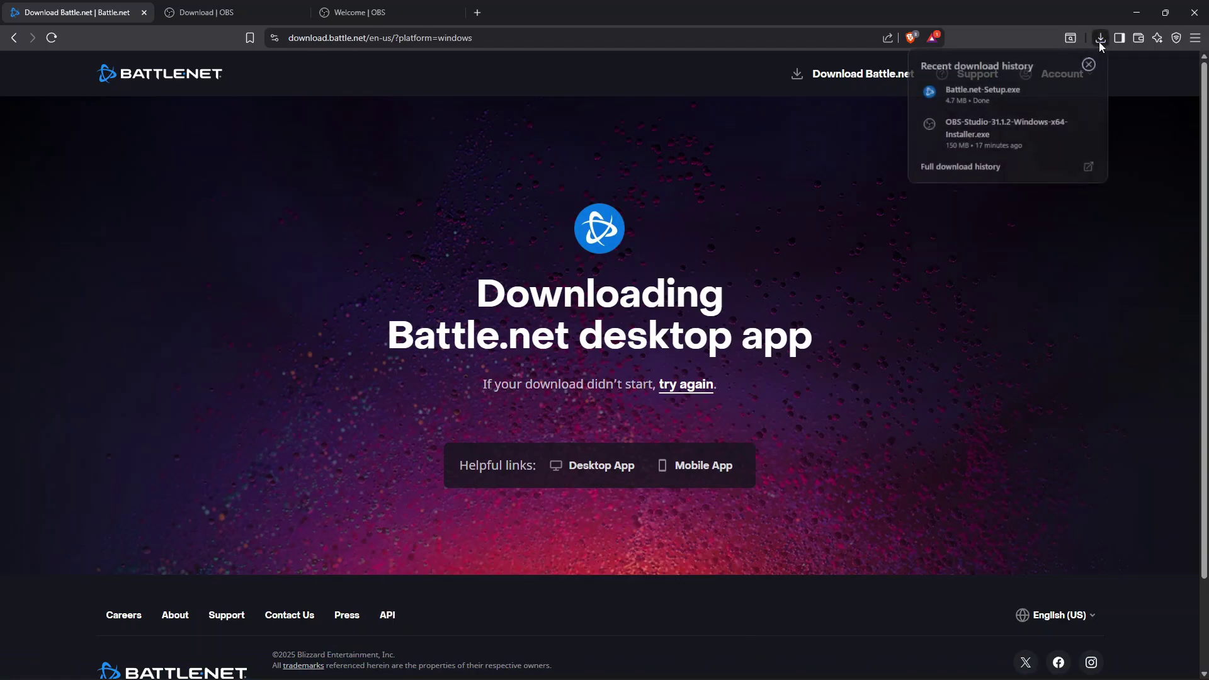
pyautogui.click(978, 89)
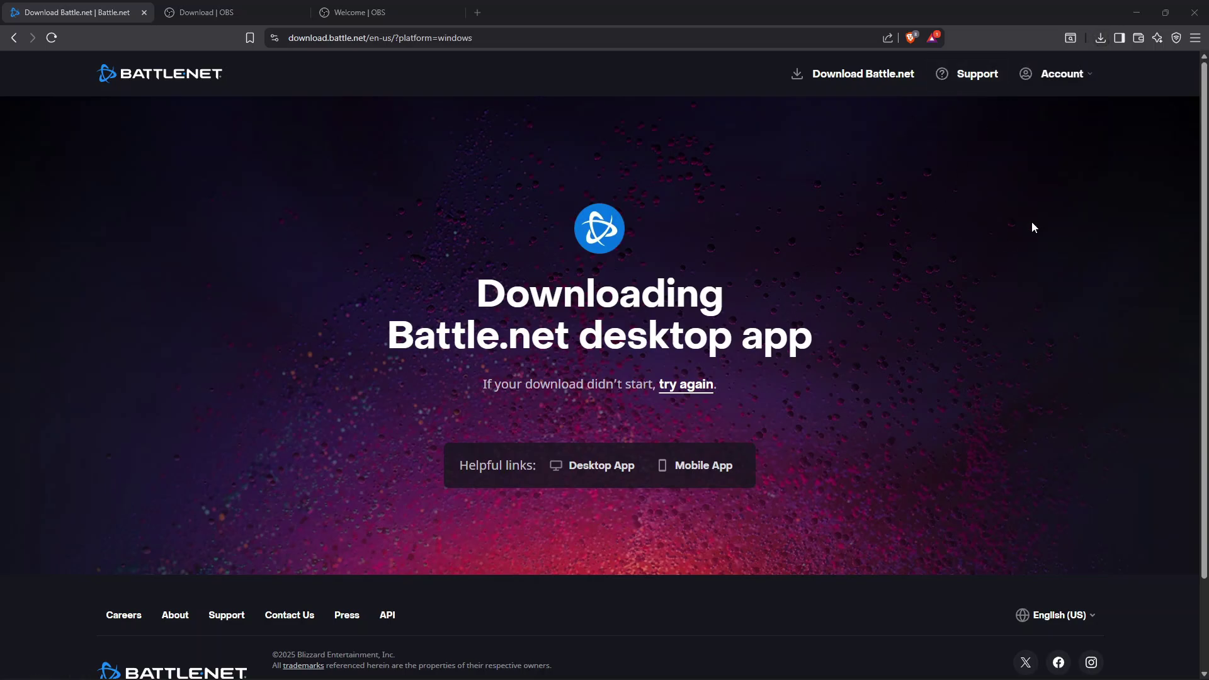
# - Try launching Battle.net-Setup.exe again from the download history, and close the pending dialog windows
pyautogui.click(1099, 39)
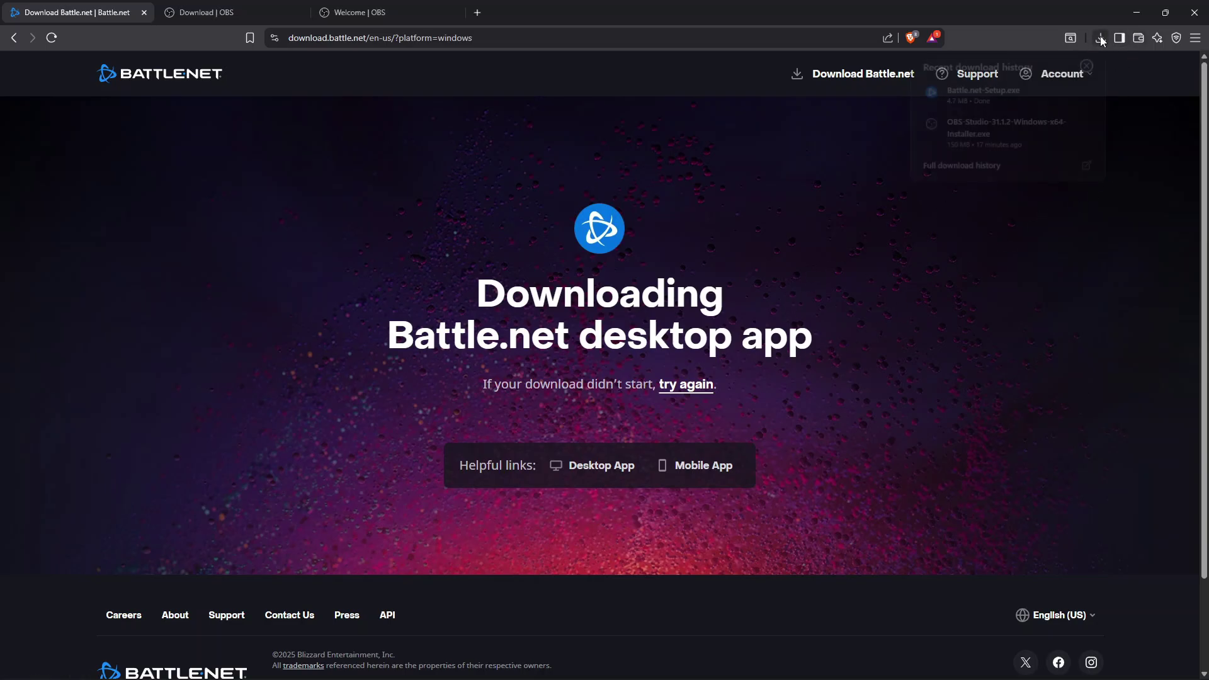
pyautogui.rightClick(974, 89)
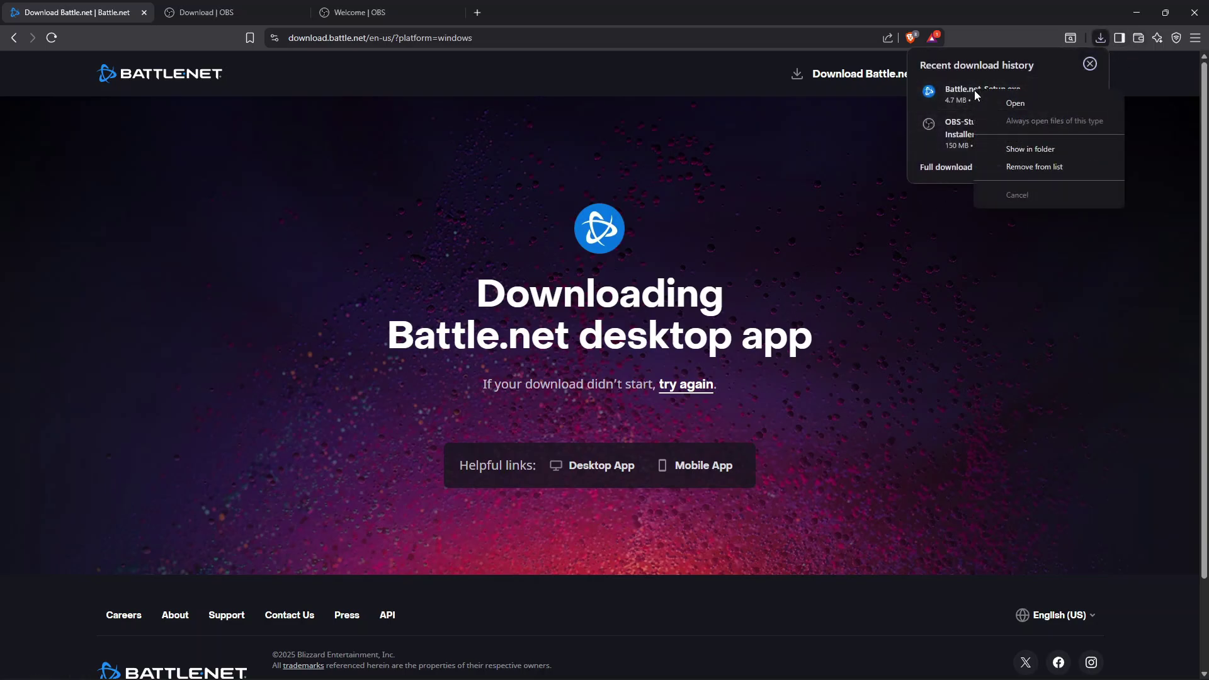
pyautogui.click(1024, 102)
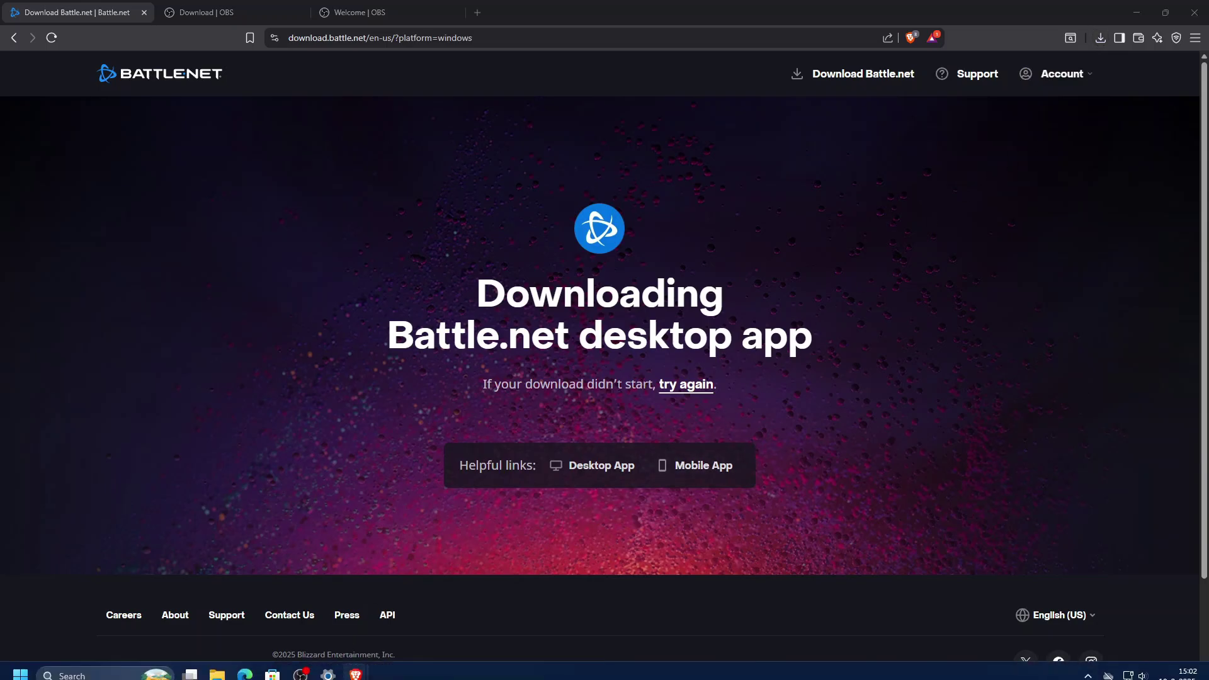
pyautogui.moveTo(303, 675)
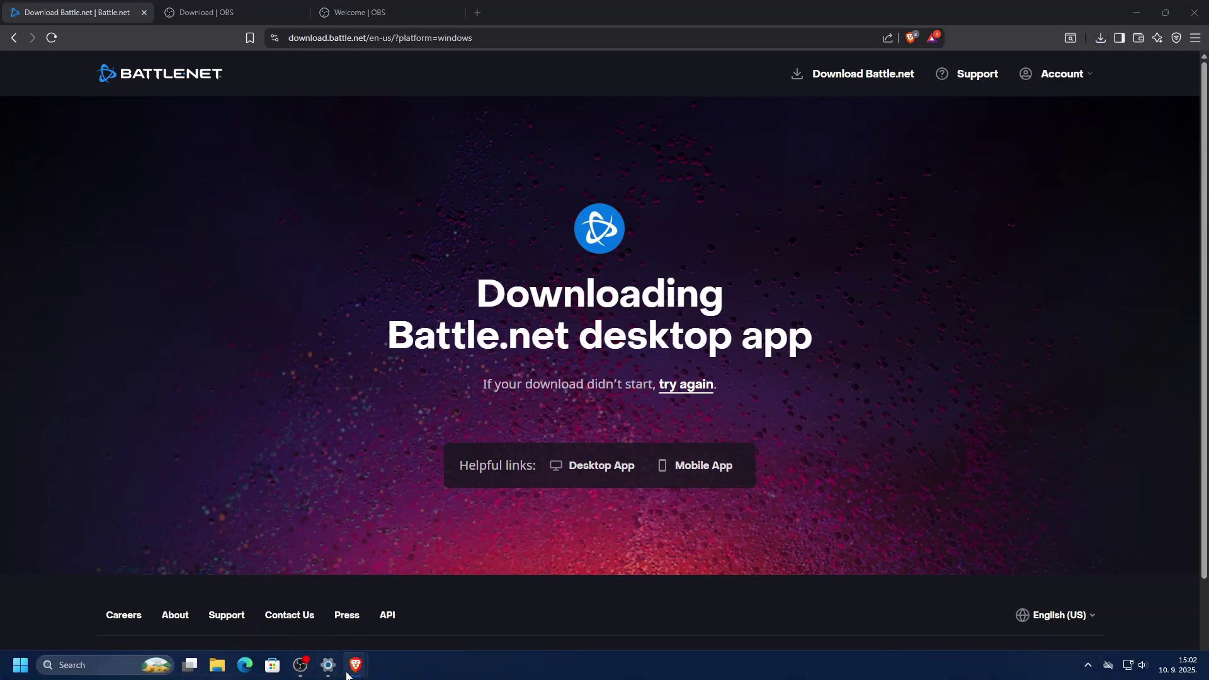
pyautogui.moveTo(356, 668)
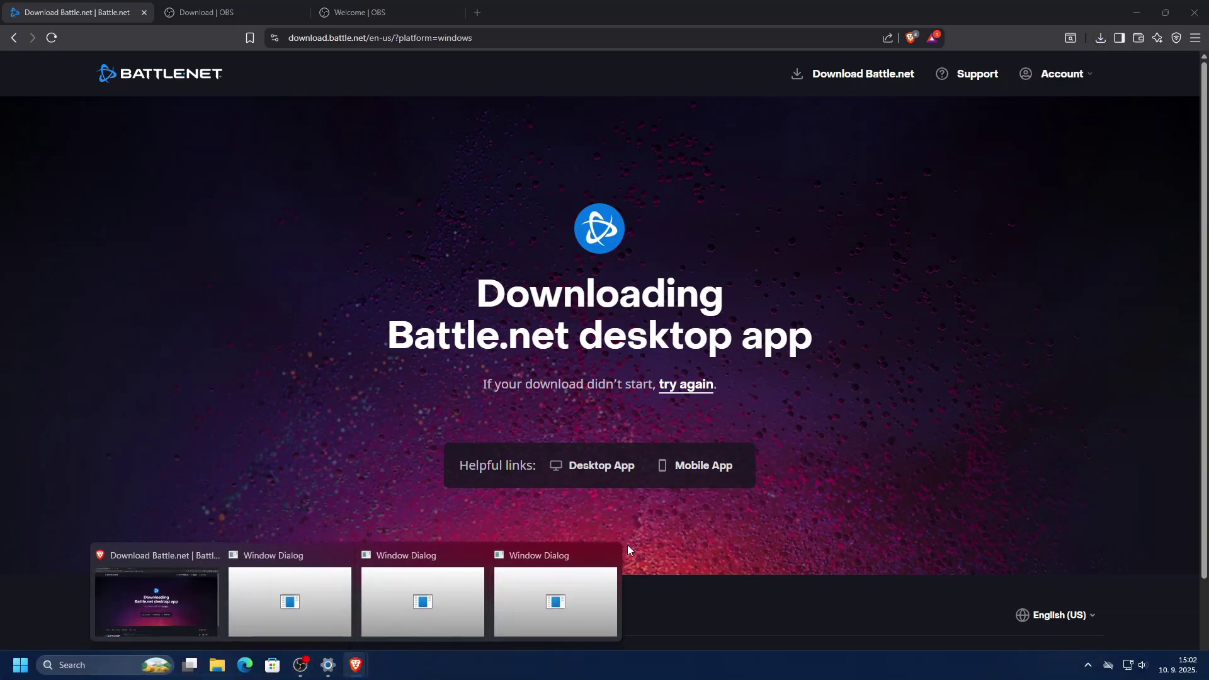
pyautogui.click(609, 555)
pyautogui.click(549, 555)
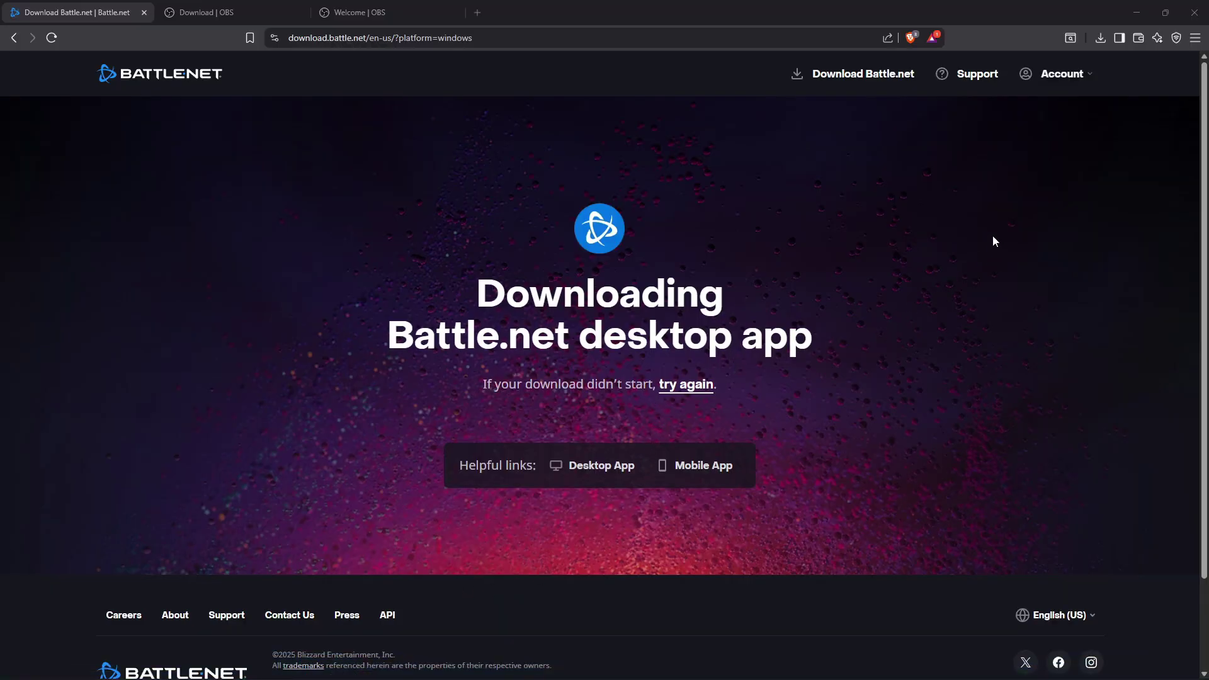
# - Show Battle.net-Setup.exe in its Downloads folder and close the browser with all its tabs
pyautogui.click(1102, 39)
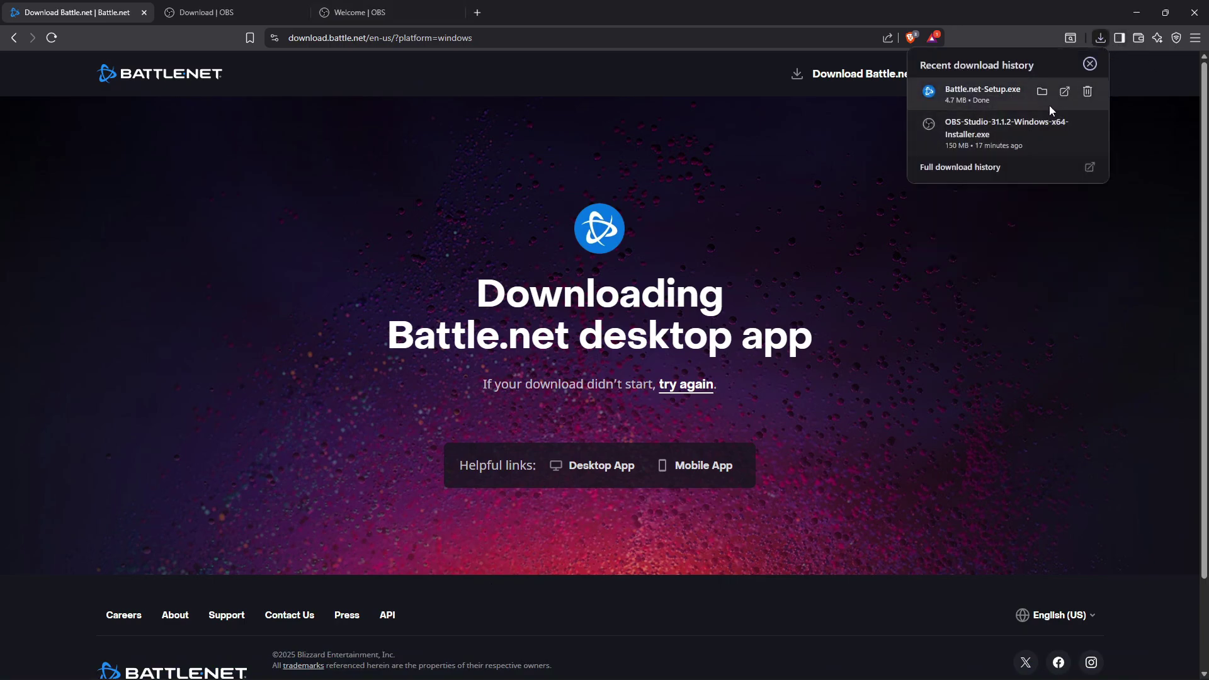
pyautogui.click(1042, 92)
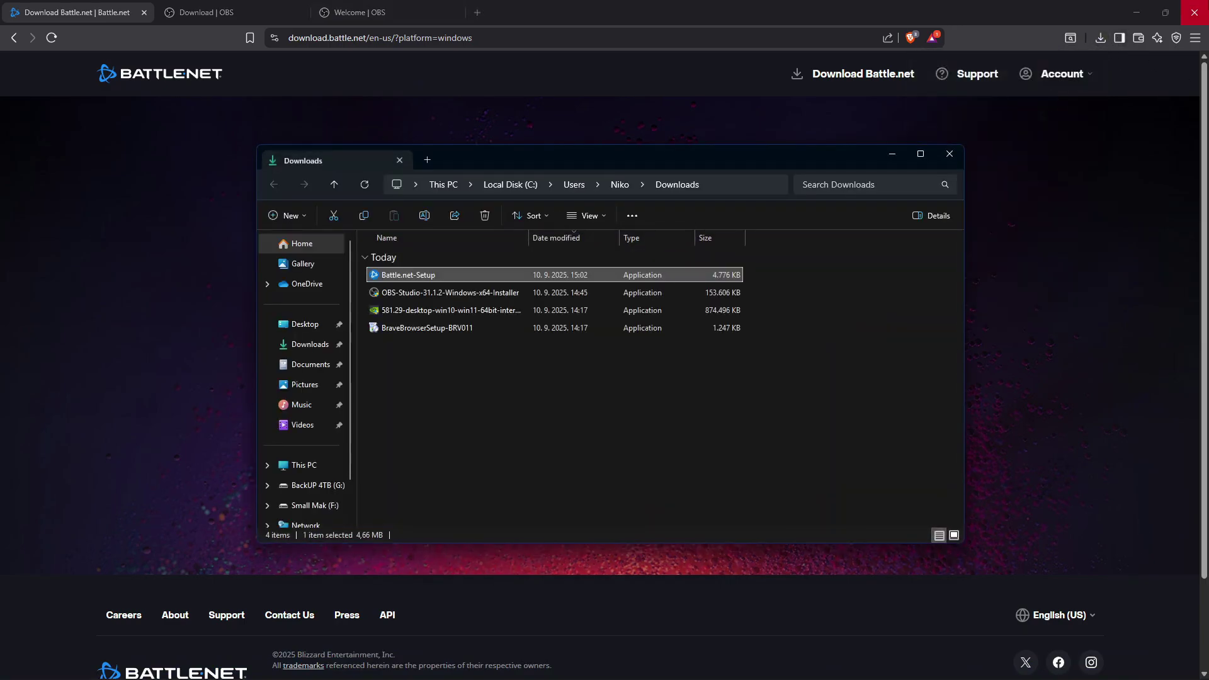
pyautogui.click(1196, 15)
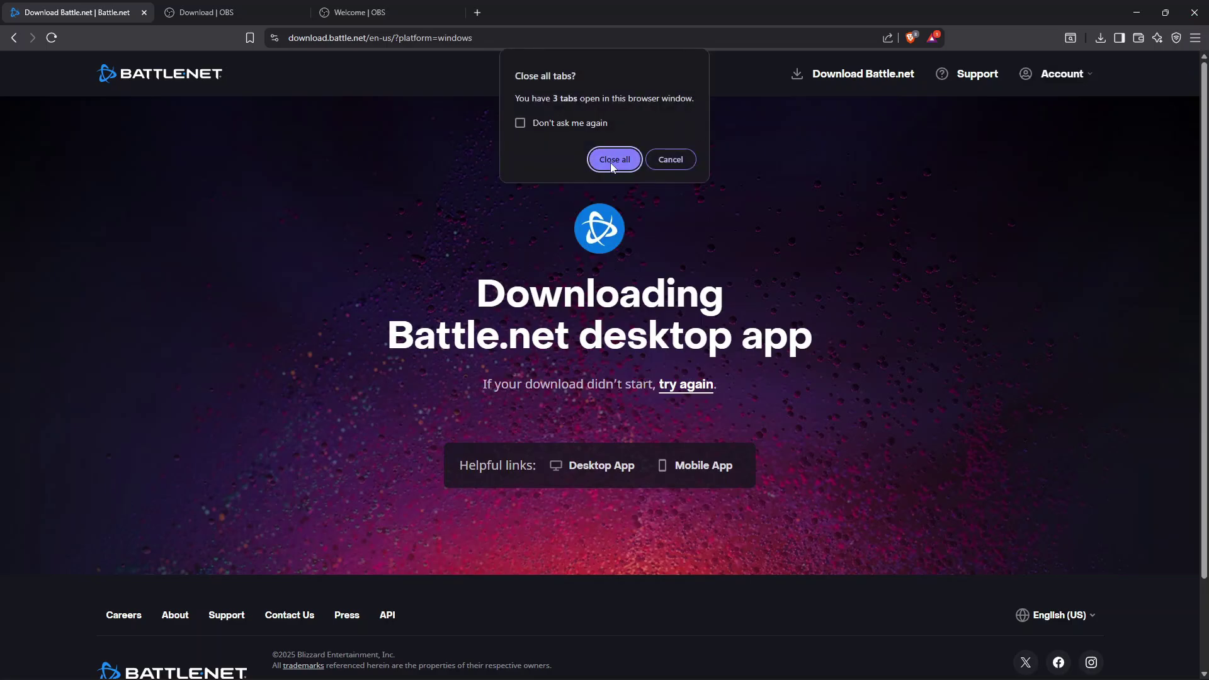
pyautogui.press('Return')
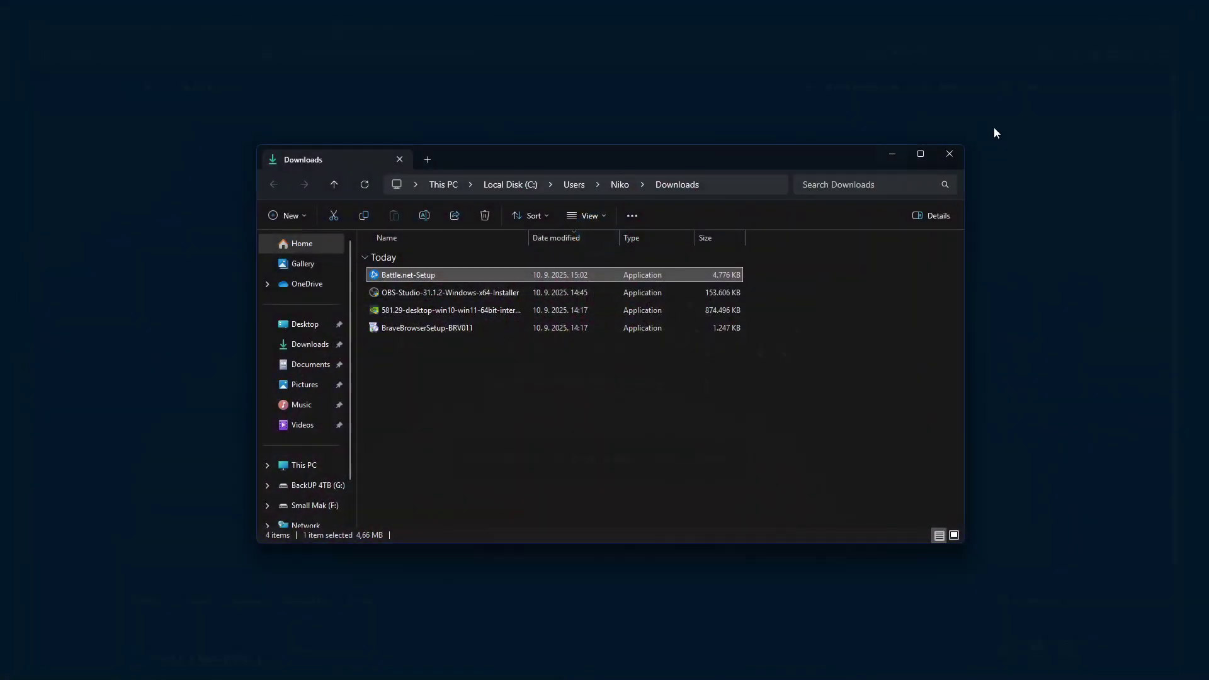
# - Run Battle.net-Setup from the Downloads folder past the SmartScreen warning and allow Battle.net Setup to access the network
pyautogui.doubleClick(390, 280)
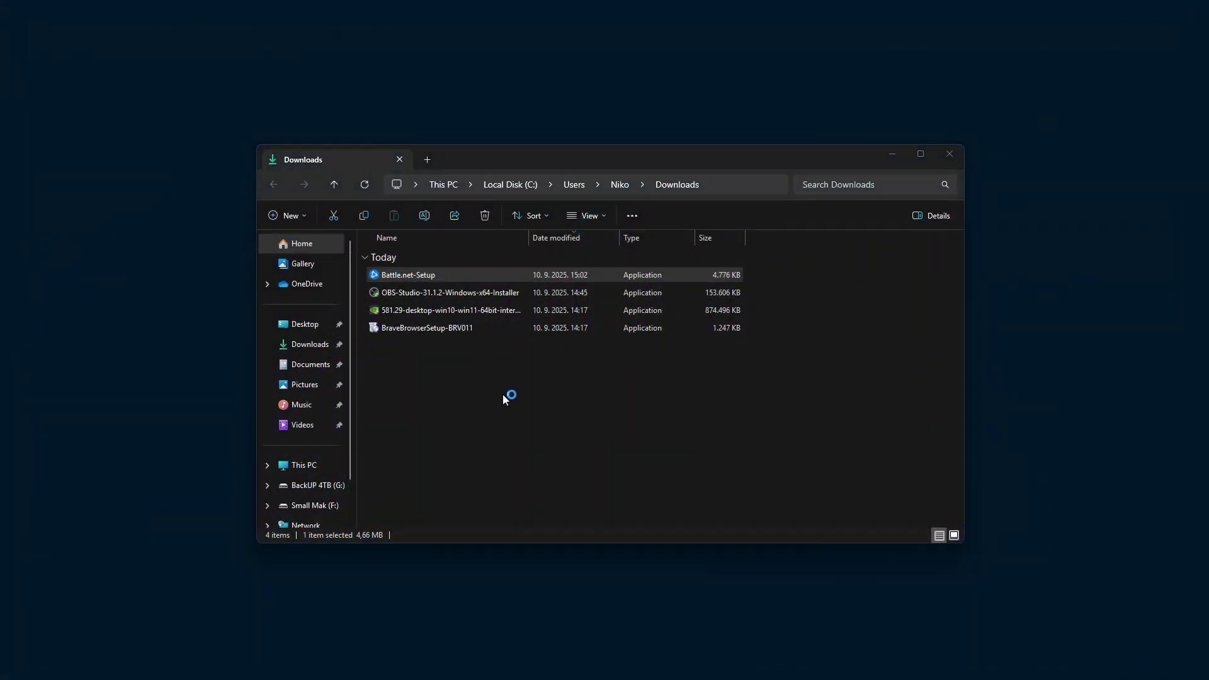
pyautogui.moveTo(525, 677)
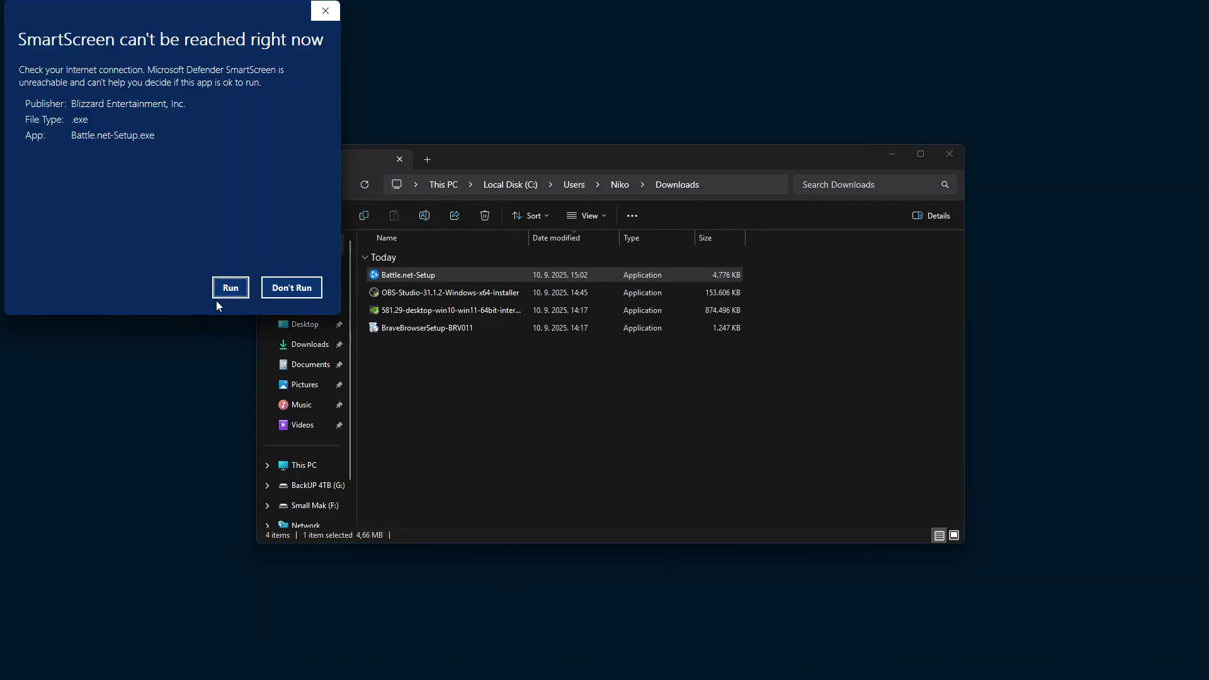
pyautogui.click(295, 290)
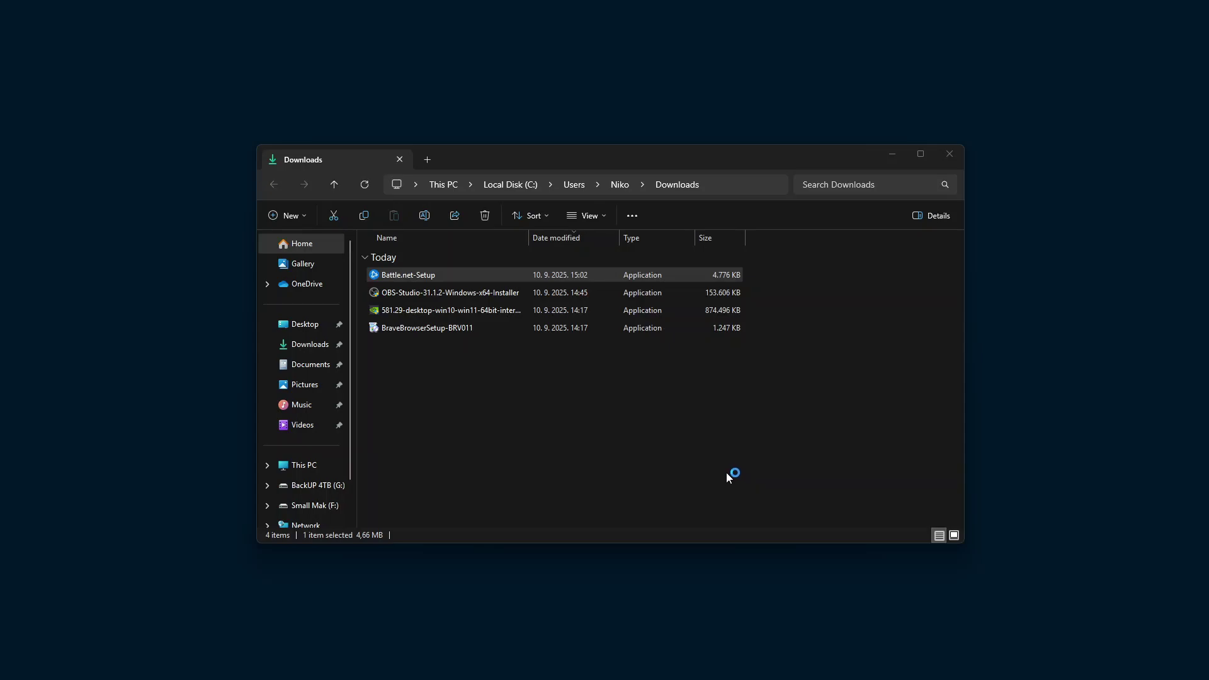
pyautogui.moveTo(563, 676)
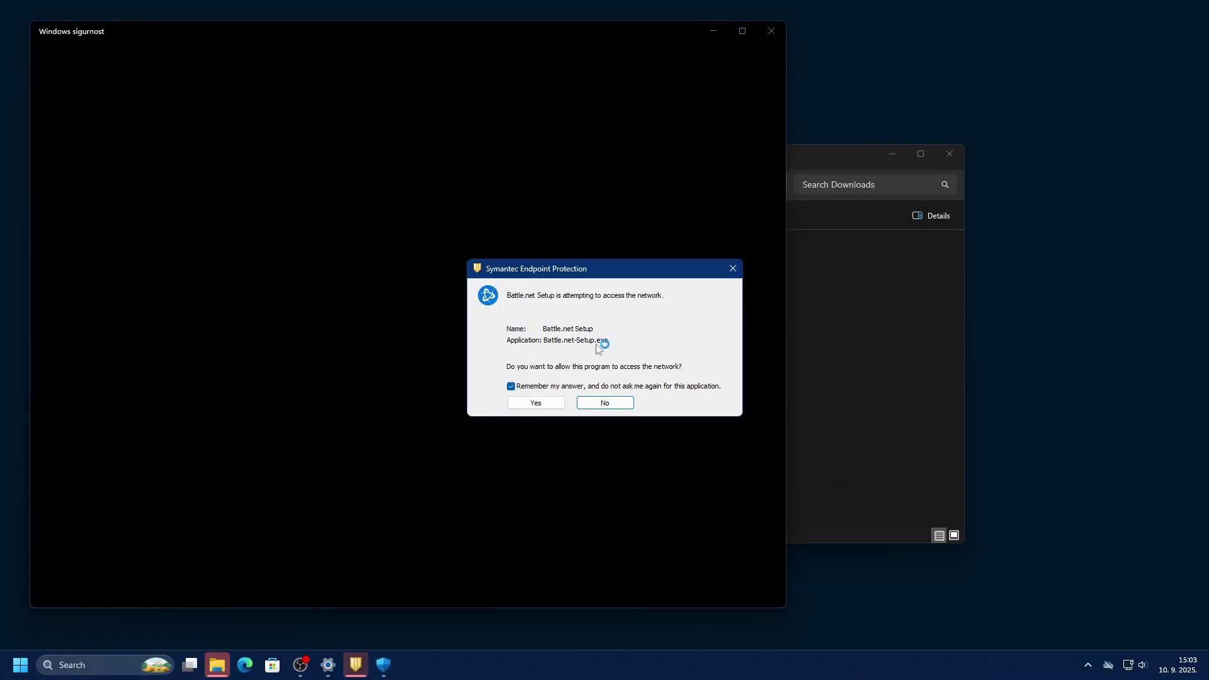
pyautogui.click(553, 403)
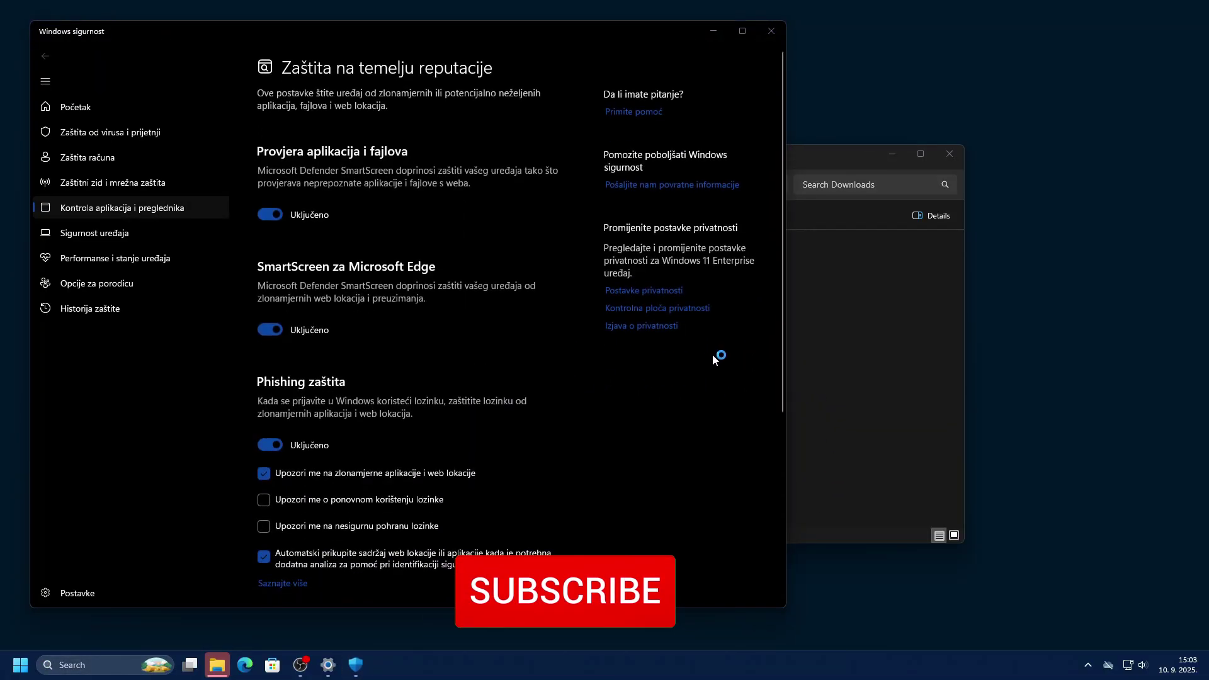
# - Turn off app and file checking, SmartScreen for Microsoft Edge, phishing protection and SmartScreen for Microsoft Store apps, and close Windows security
pyautogui.click(270, 215)
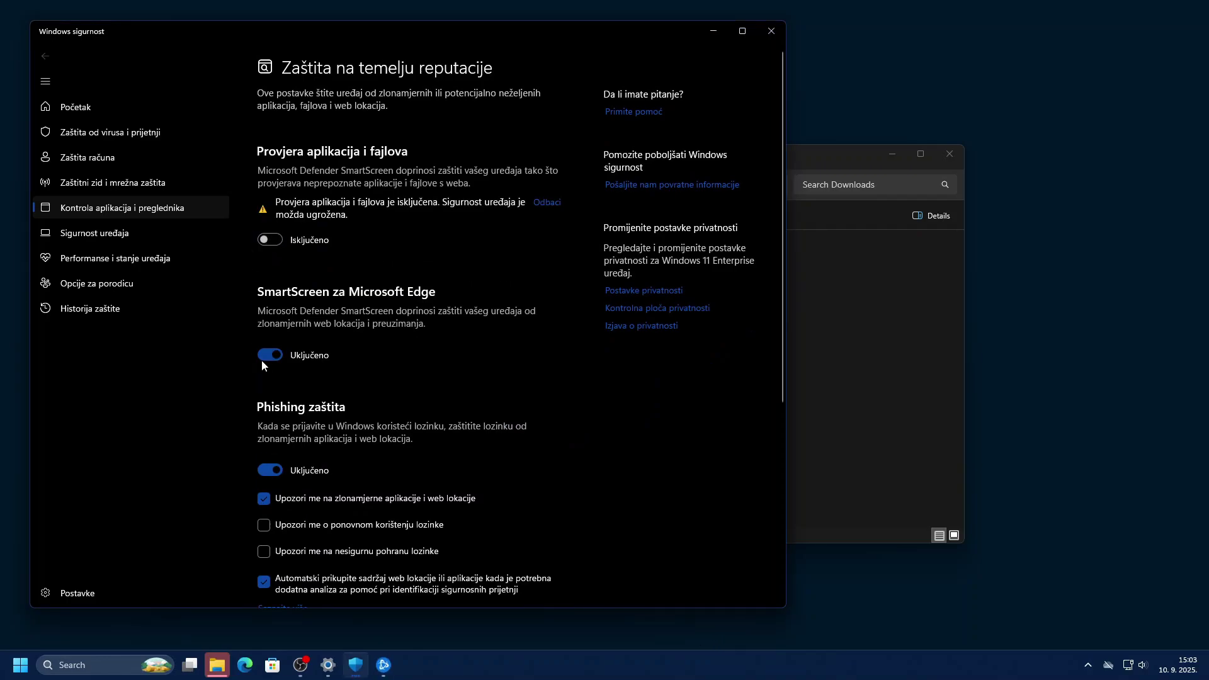
pyautogui.click(265, 356)
pyautogui.click(262, 502)
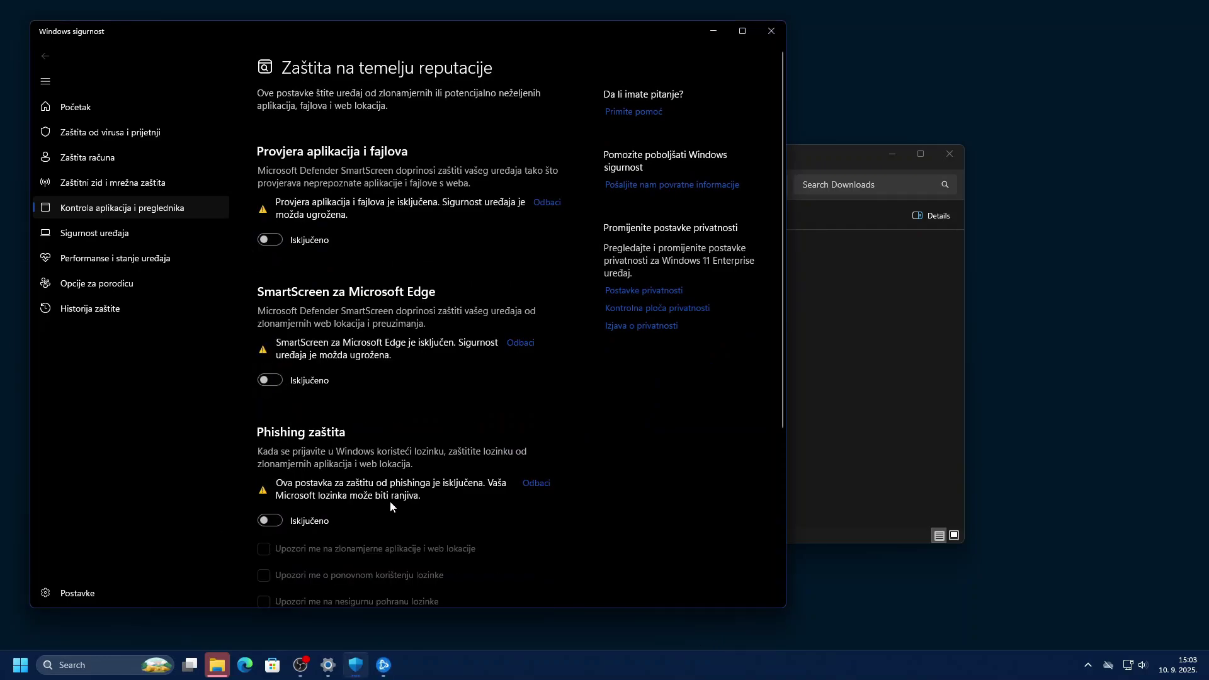
pyautogui.scroll(-4, 391, 502)
pyautogui.click(268, 562)
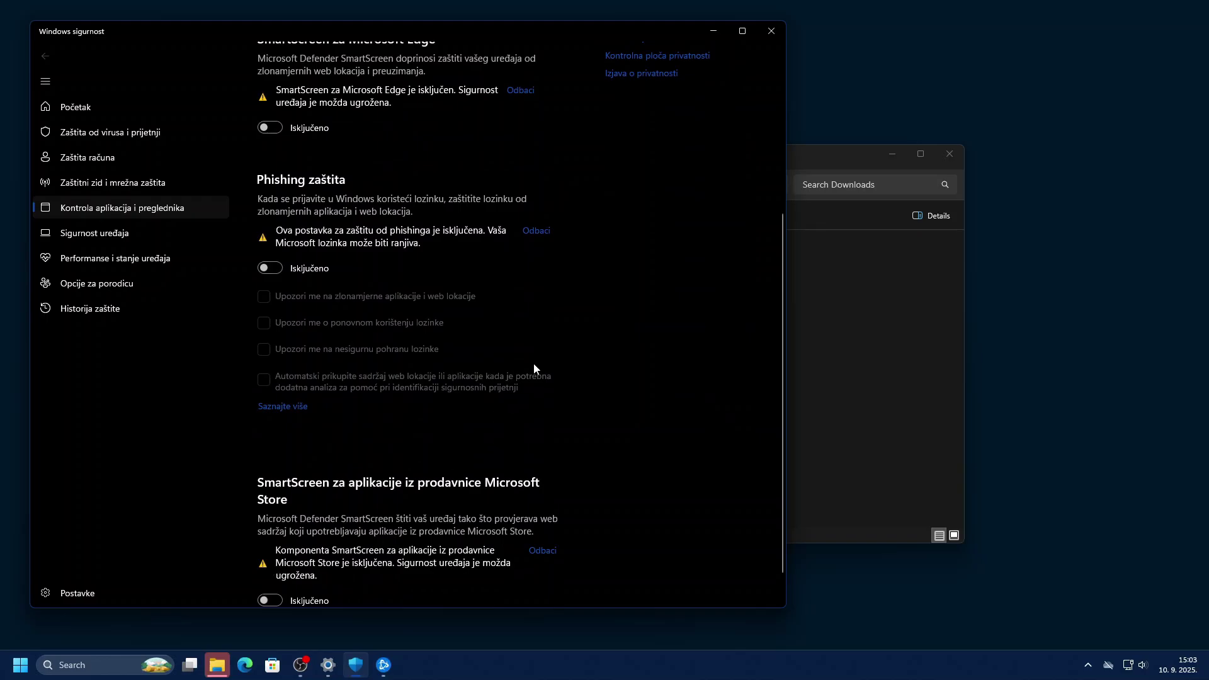
pyautogui.scroll(5, 535, 369)
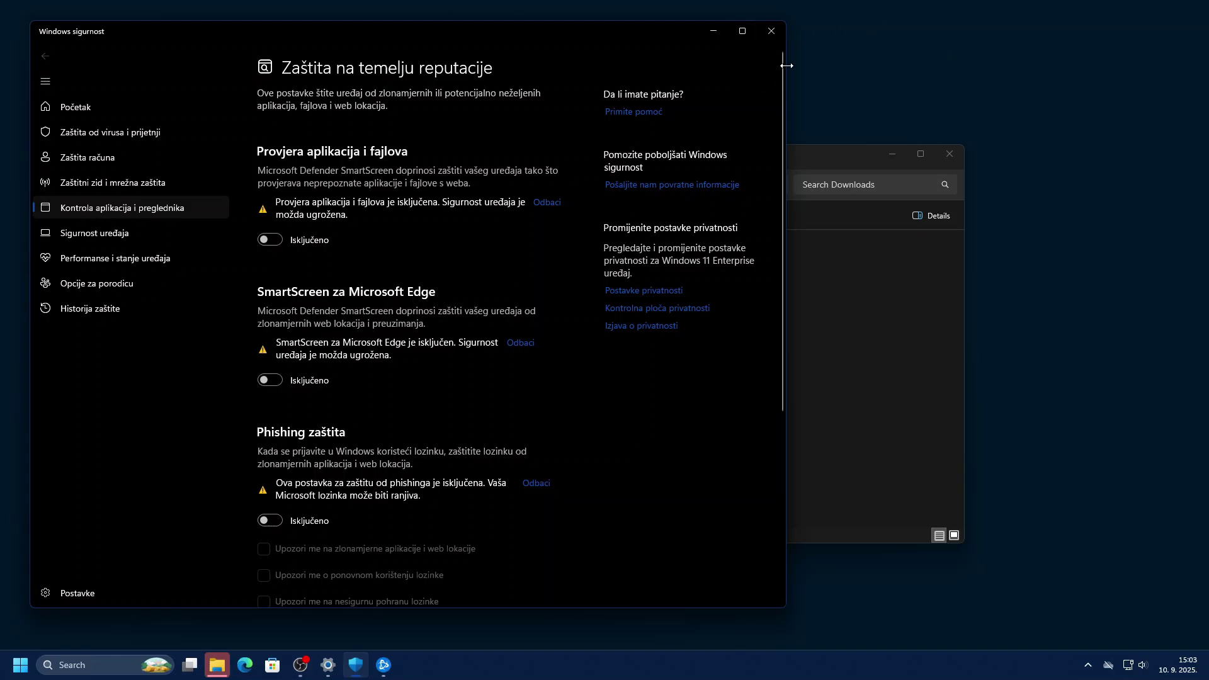
pyautogui.click(773, 31)
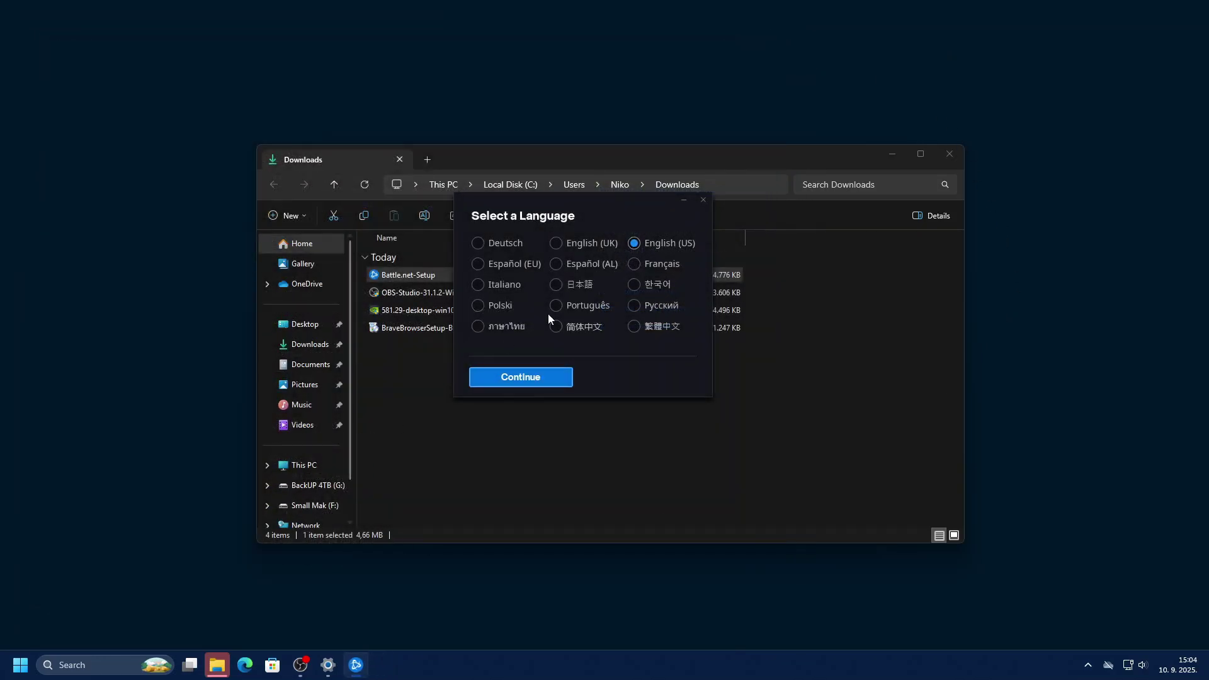
# - Continue the Battle.net setup in English (US) and allow the Battle.net Update Agent to access the network
pyautogui.click(552, 378)
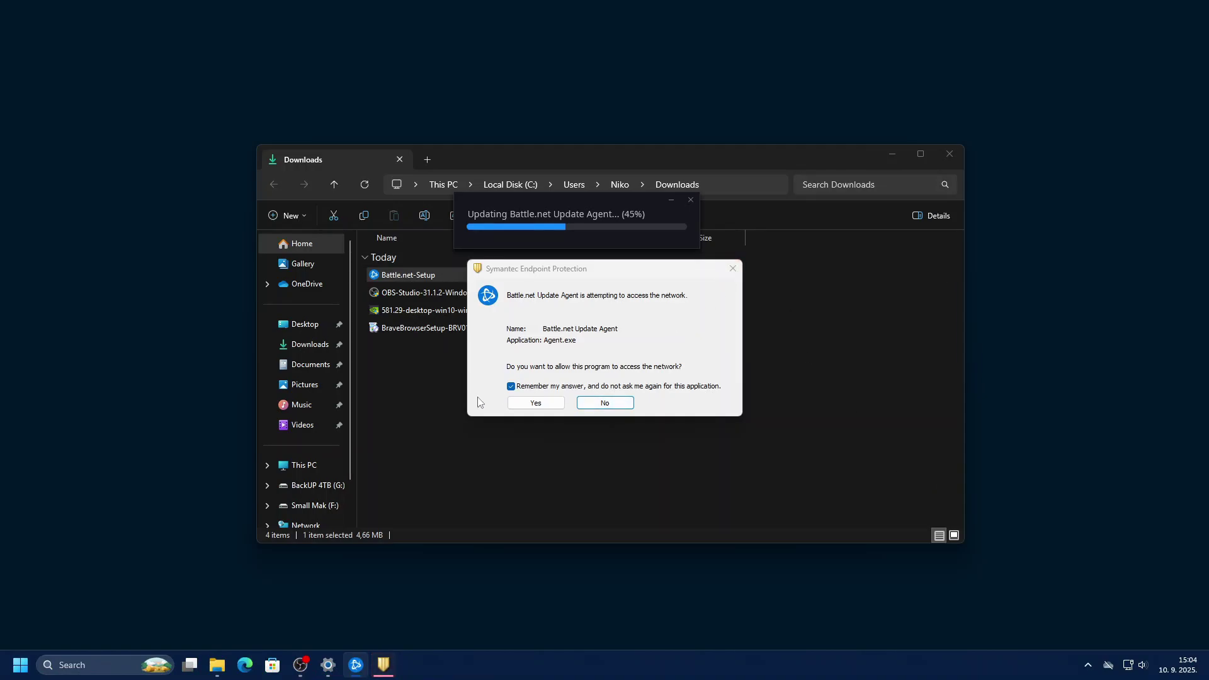
pyautogui.click(538, 404)
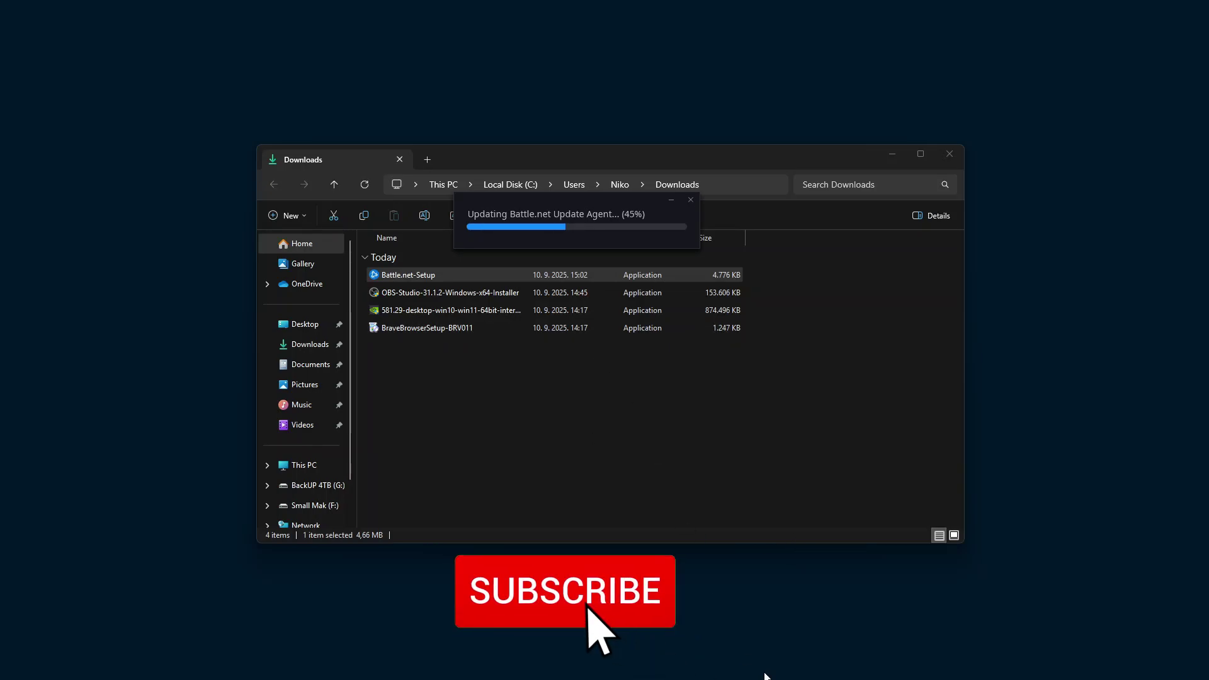
# - Open the application settings for Network and Host Exploit Mitigation in Symantec Endpoint Protection and widen the description column
pyautogui.moveTo(1052, 673)
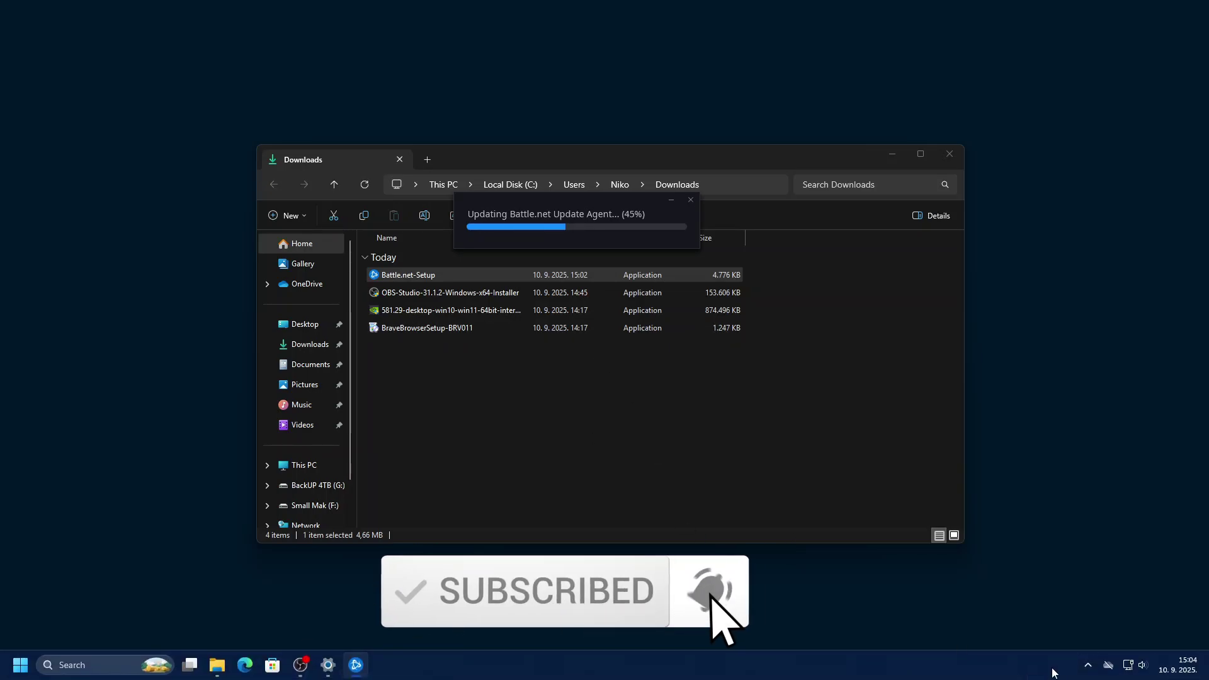
pyautogui.click(1087, 666)
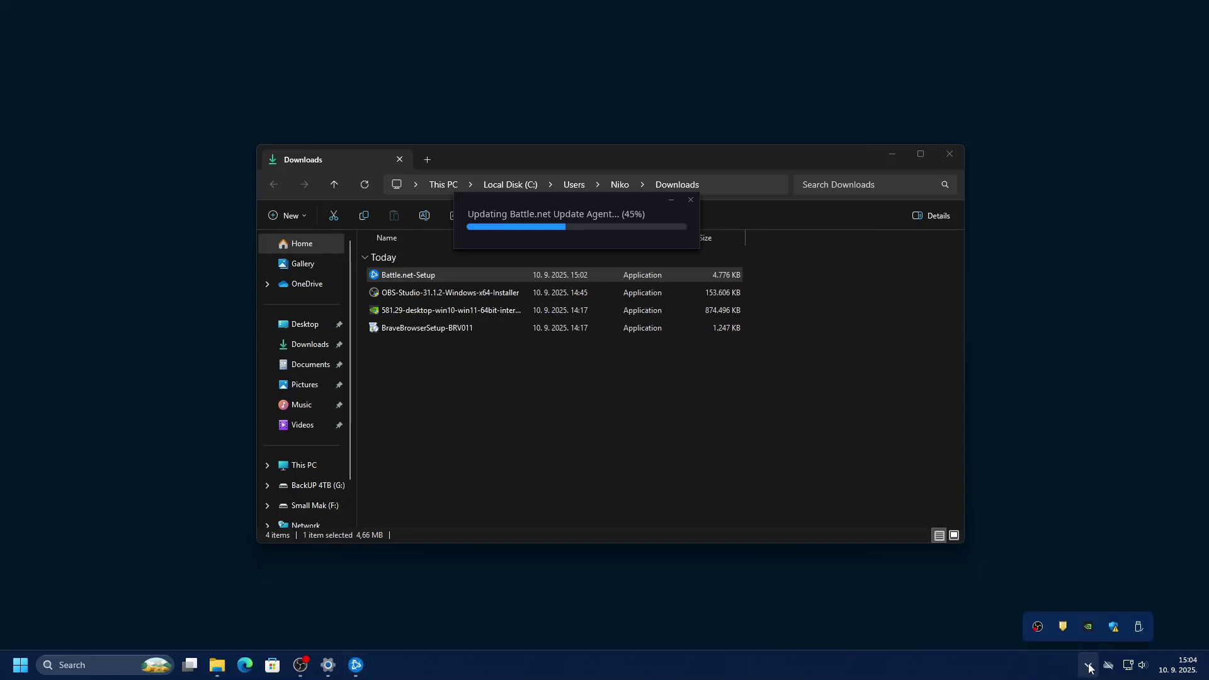
pyautogui.doubleClick(1063, 626)
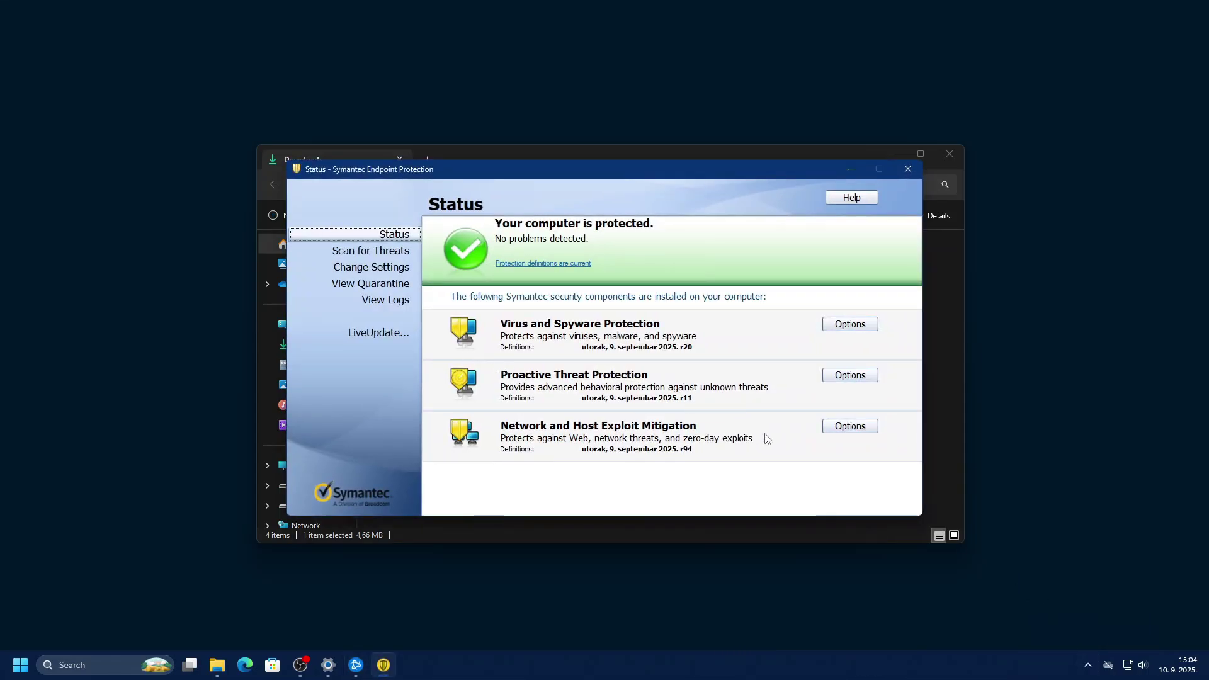
pyautogui.click(848, 428)
pyautogui.click(835, 469)
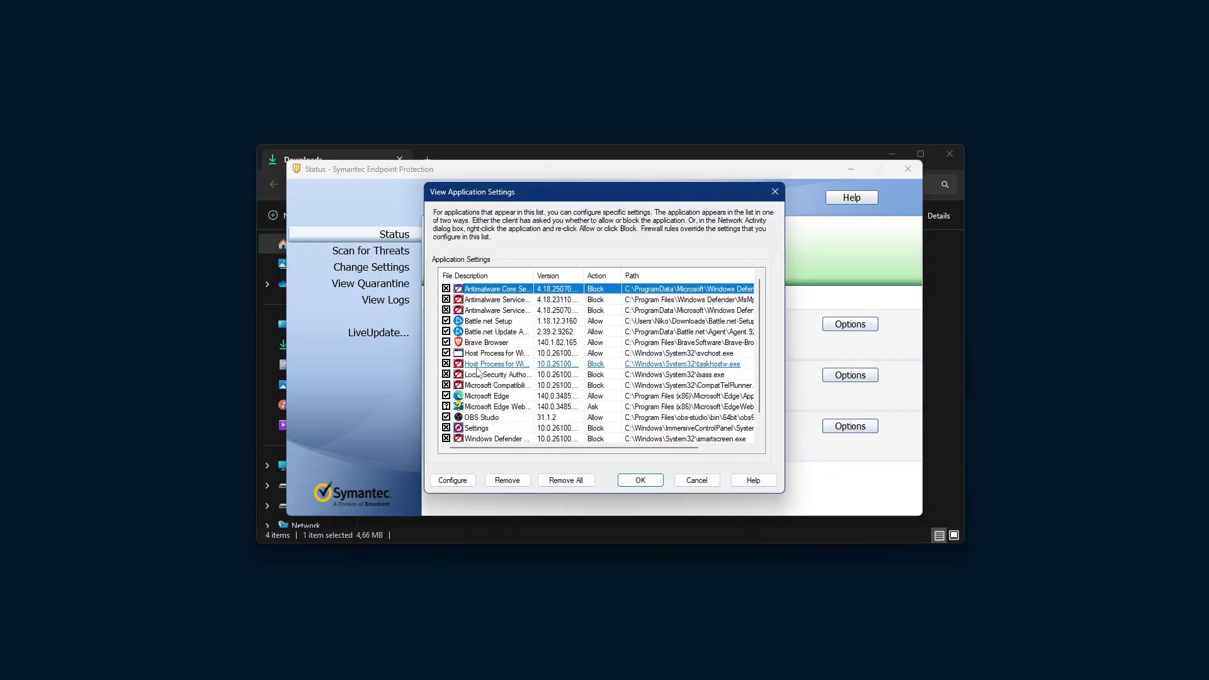
pyautogui.click(514, 290)
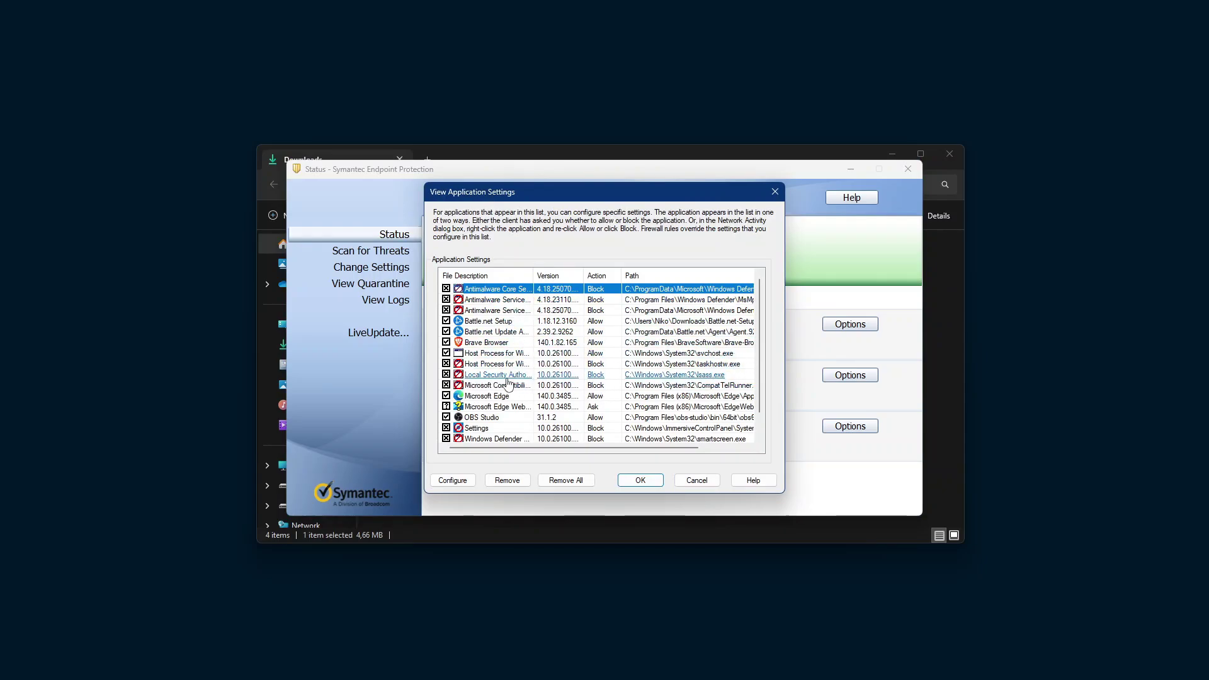
pyautogui.moveTo(536, 269); pyautogui.dragTo(591, 270)
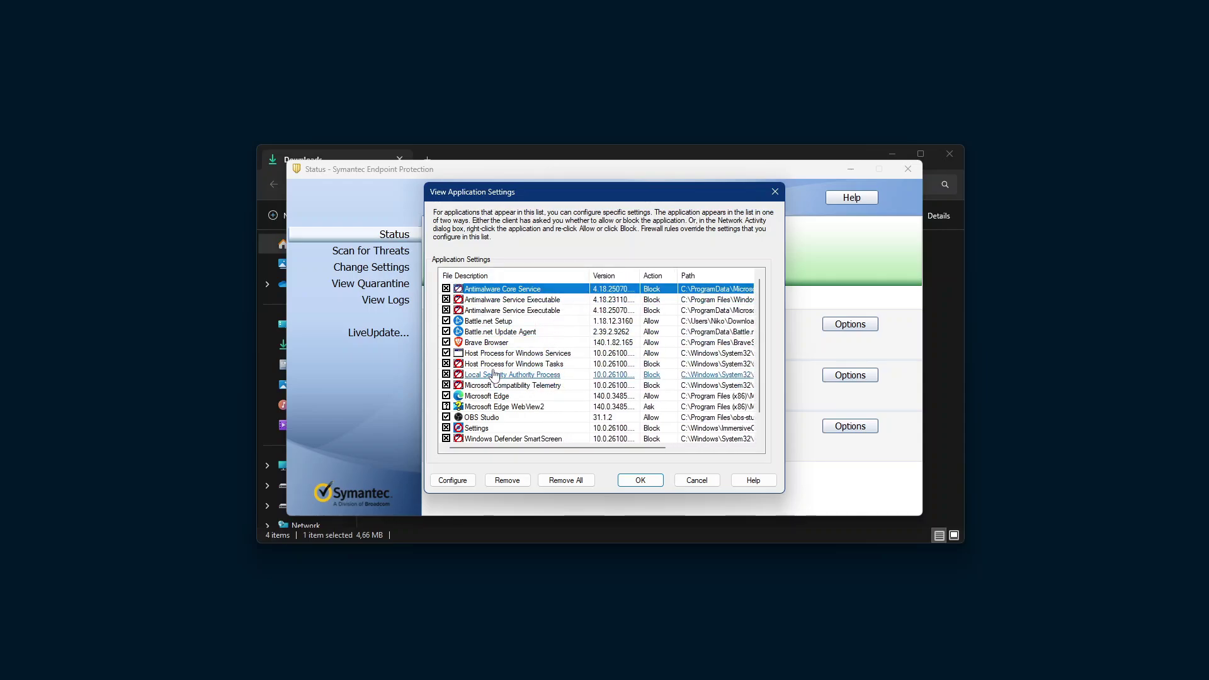
# - Set the Local Security Authority Process rule to Ask, save the application settings and close Symantec Endpoint Protection
pyautogui.moveTo(412, 678)
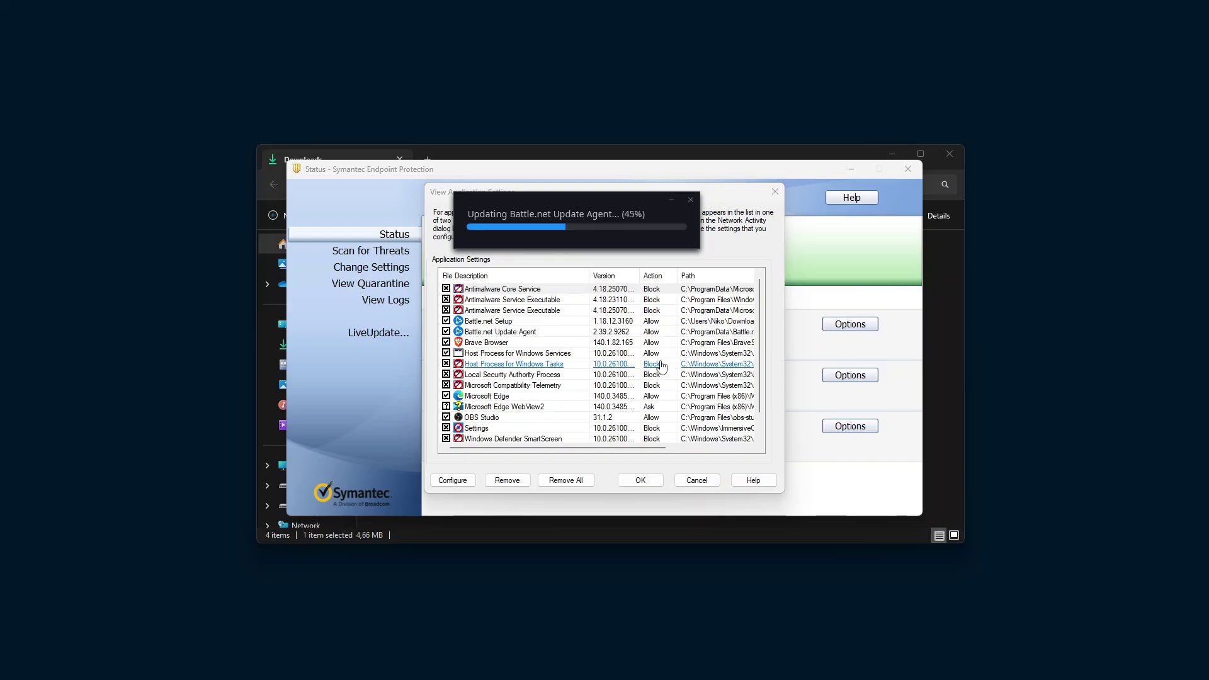
pyautogui.click(446, 374)
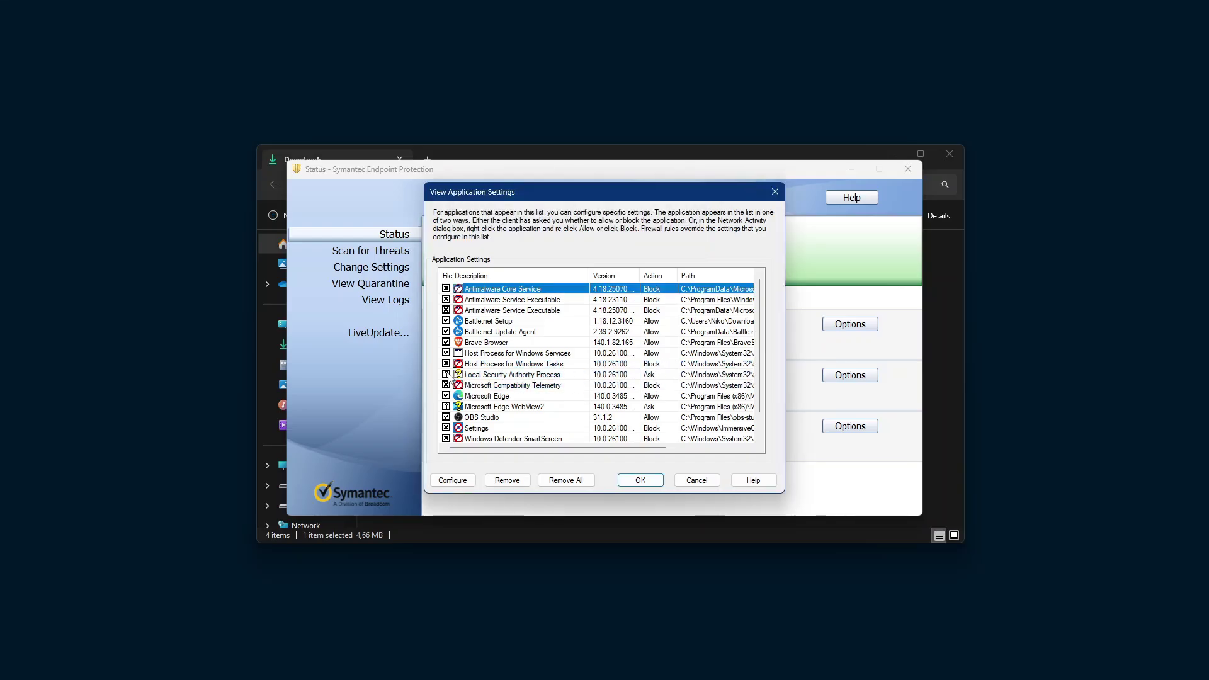
pyautogui.click(659, 482)
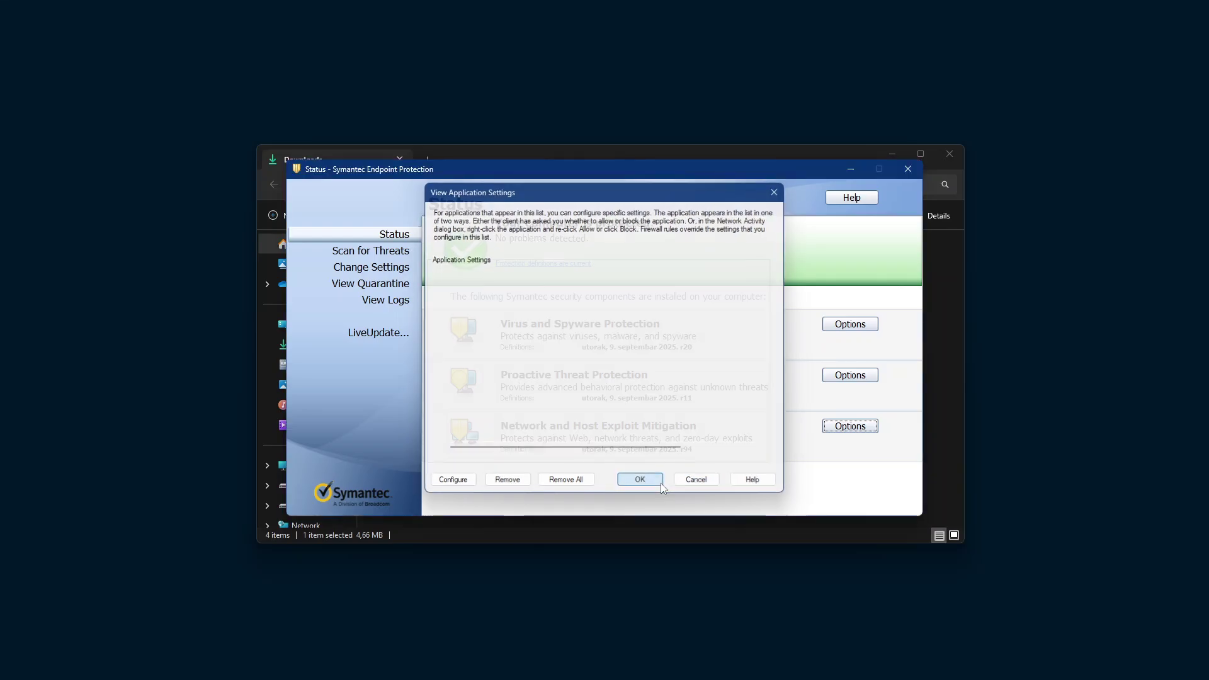
pyautogui.click(908, 168)
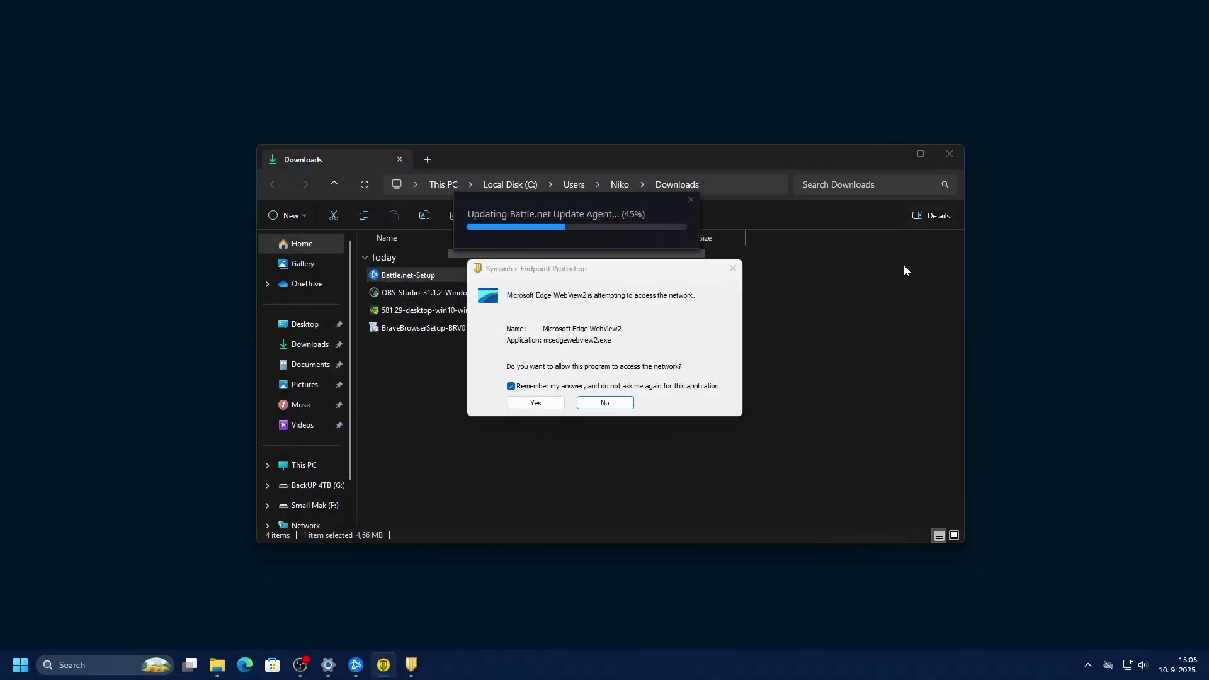
# - Deny Microsoft Edge WebView2 access to the network, remembering the answer, and open Task Manager
pyautogui.click(610, 403)
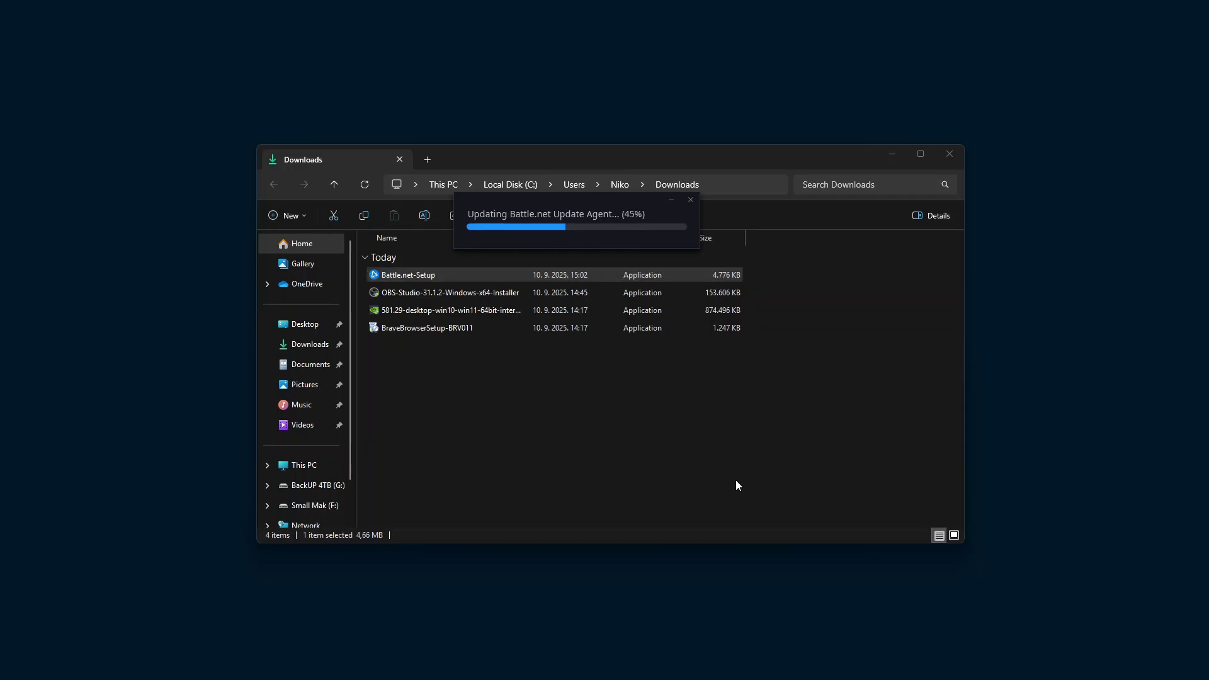
pyautogui.hotkey('ctrl', 'shift', 'Escape')
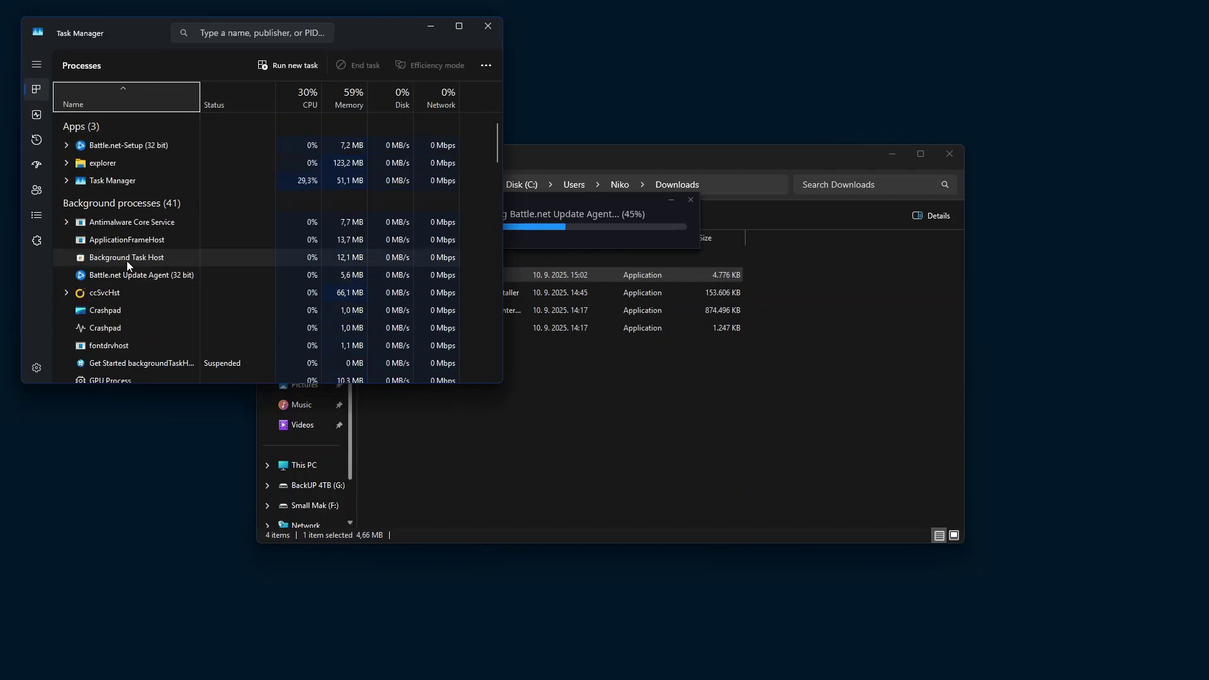
# - Install Battle.net in C:/Program Files (x86)/Battle.net with launch at computer startup enabled, and allow Battle.net to access the network
pyautogui.click(697, 194)
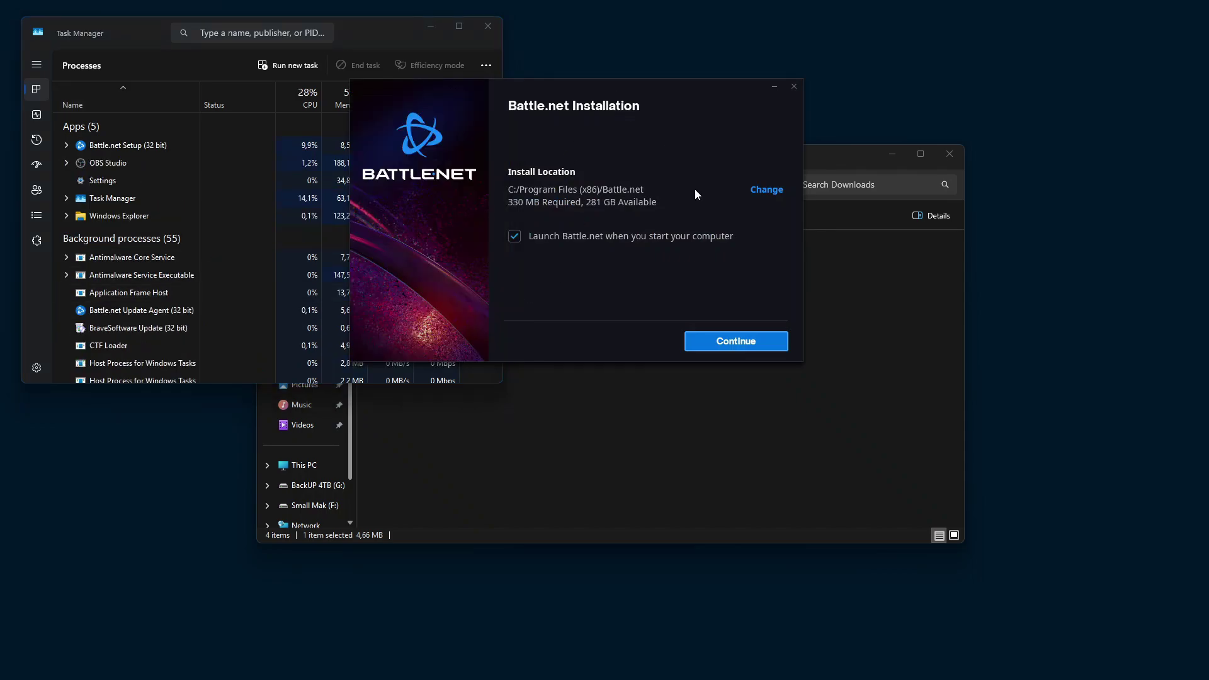
pyautogui.click(744, 349)
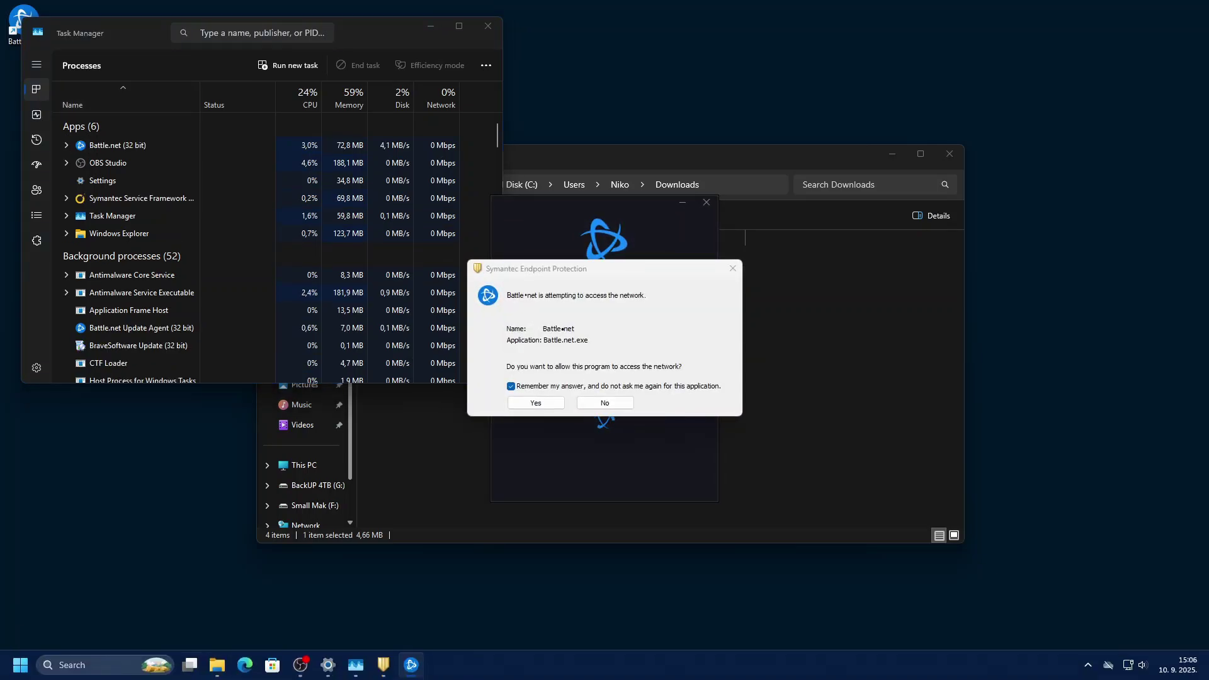
pyautogui.press('Return')
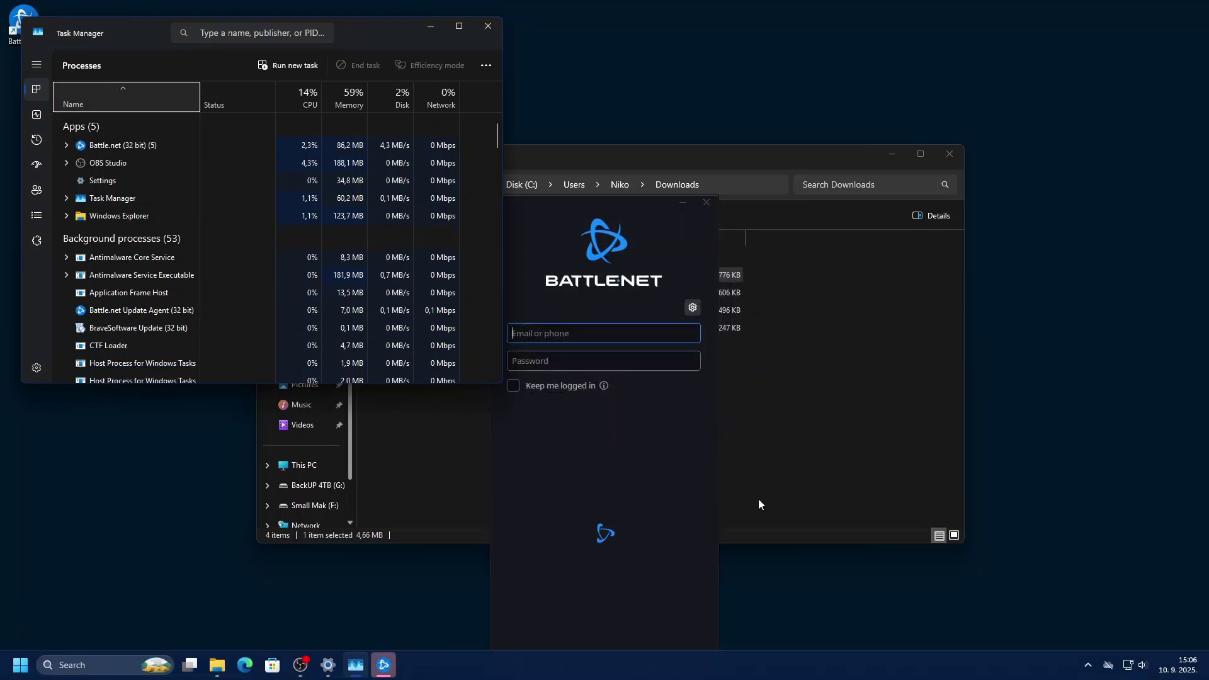
pyautogui.click(505, 497)
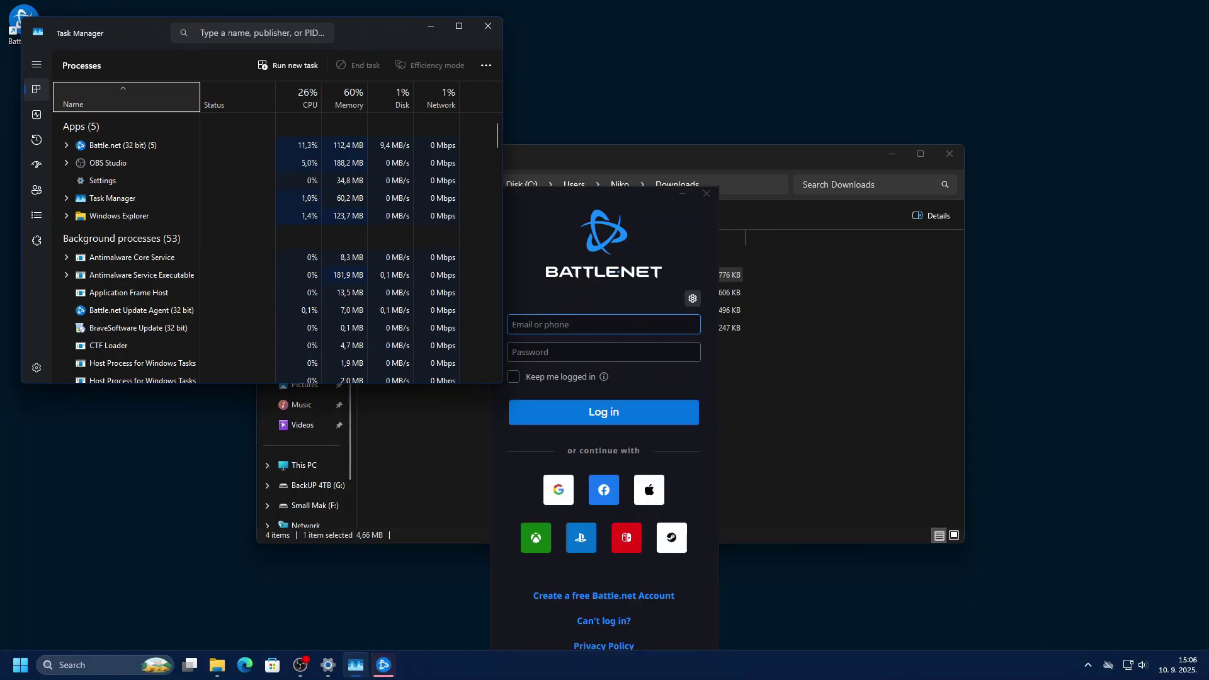